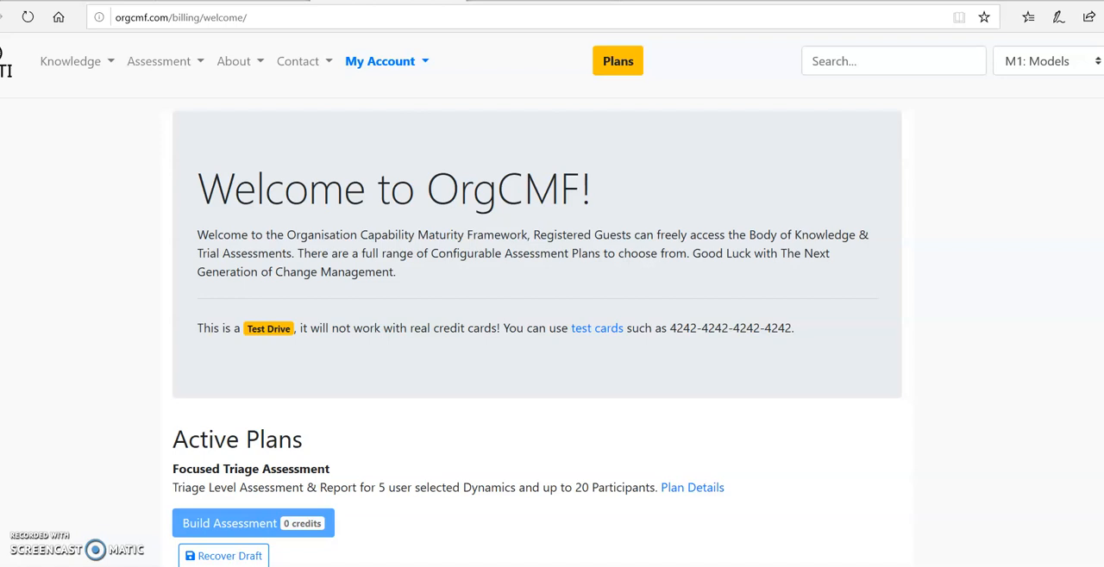
Start building an assessment from the active Focused Triage Assessment plan that has 2 credits
scroll(552, 306, "down", 2)
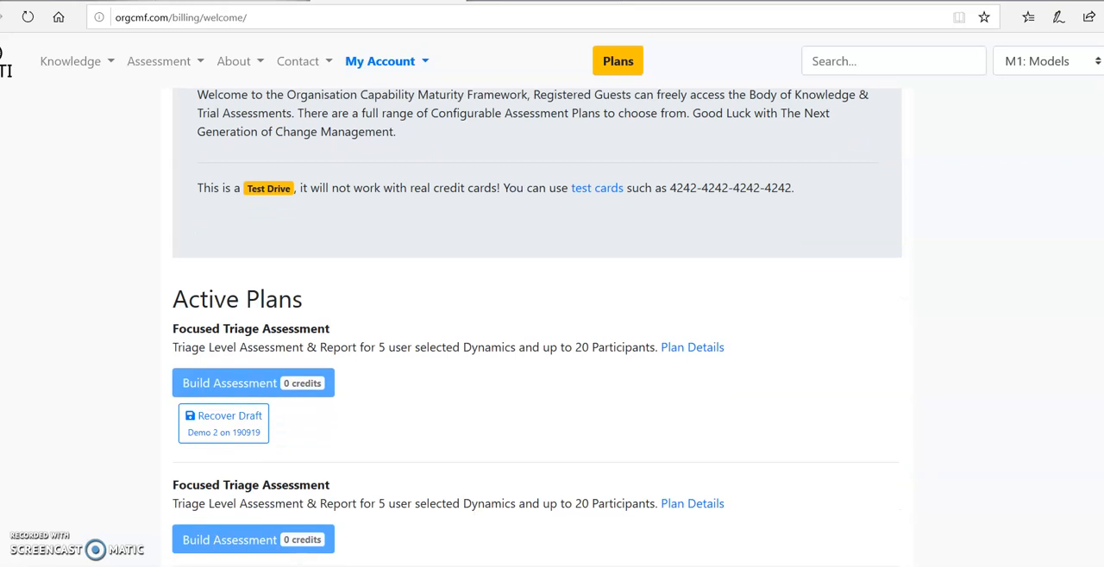
scroll(536, 327, "down", 4)
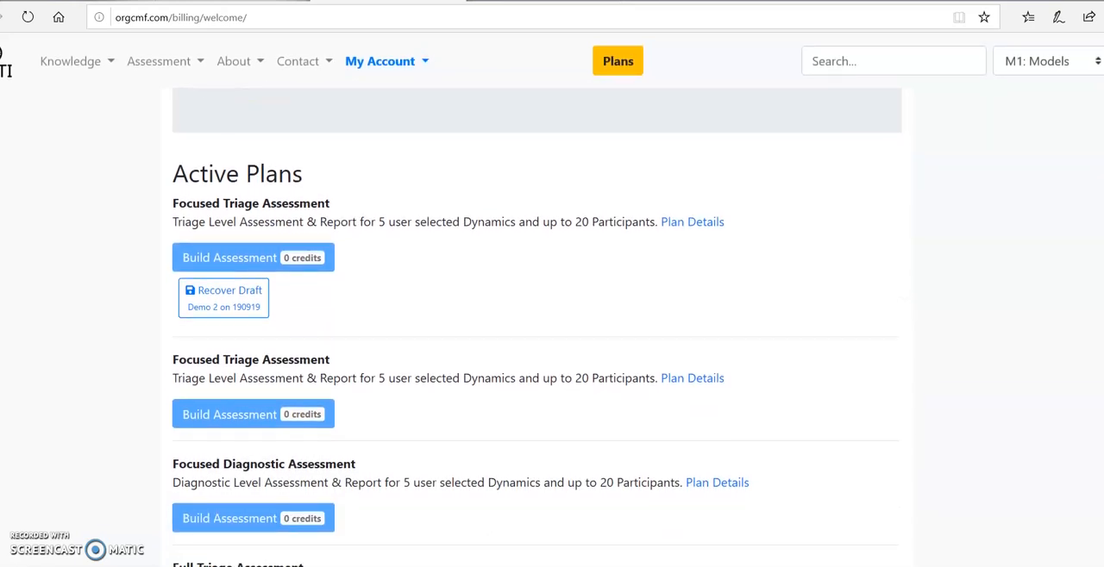
scroll(534, 327, "down", 2)
scroll(535, 328, "up", 3)
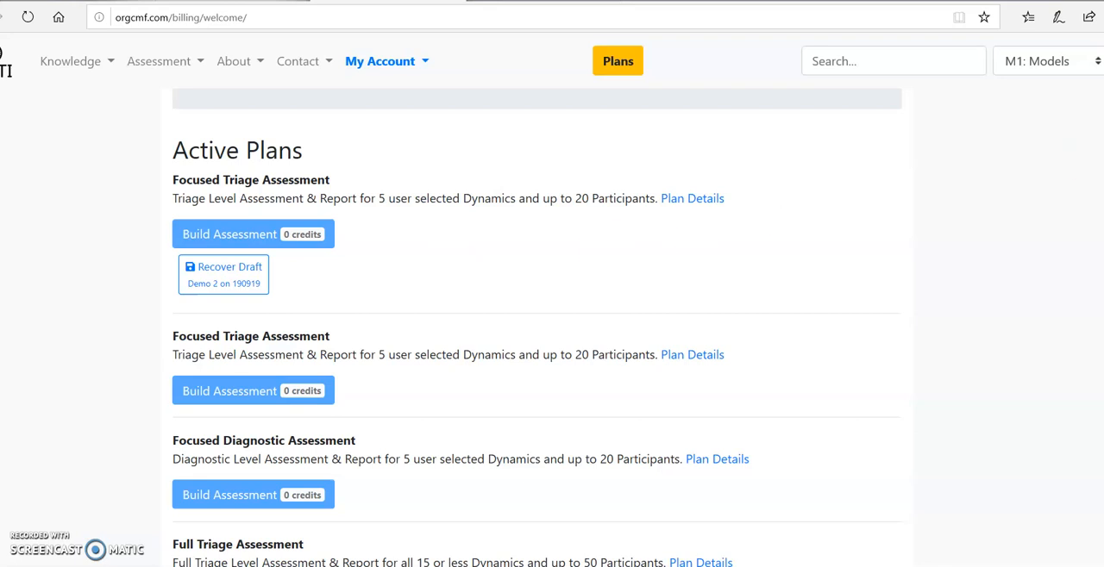
scroll(535, 328, "down", 2)
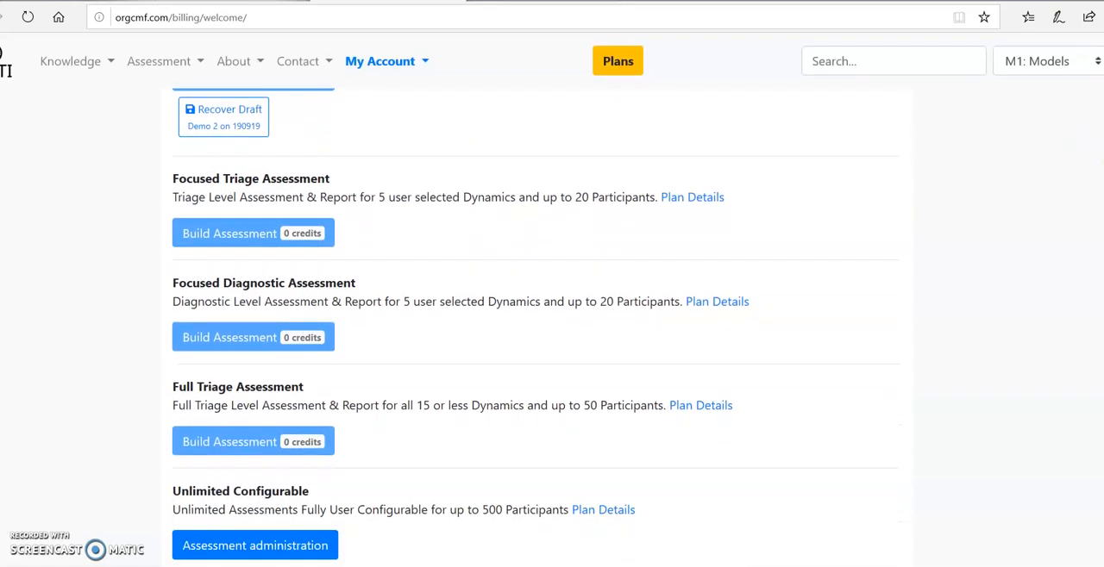
scroll(534, 327, "down", 1)
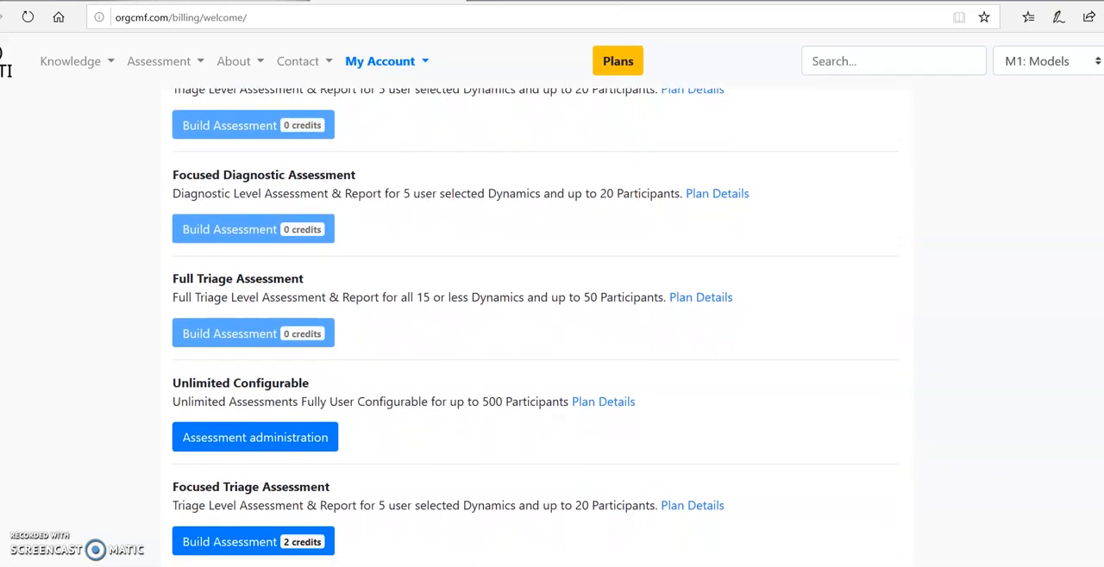
scroll(534, 328, "down", 2)
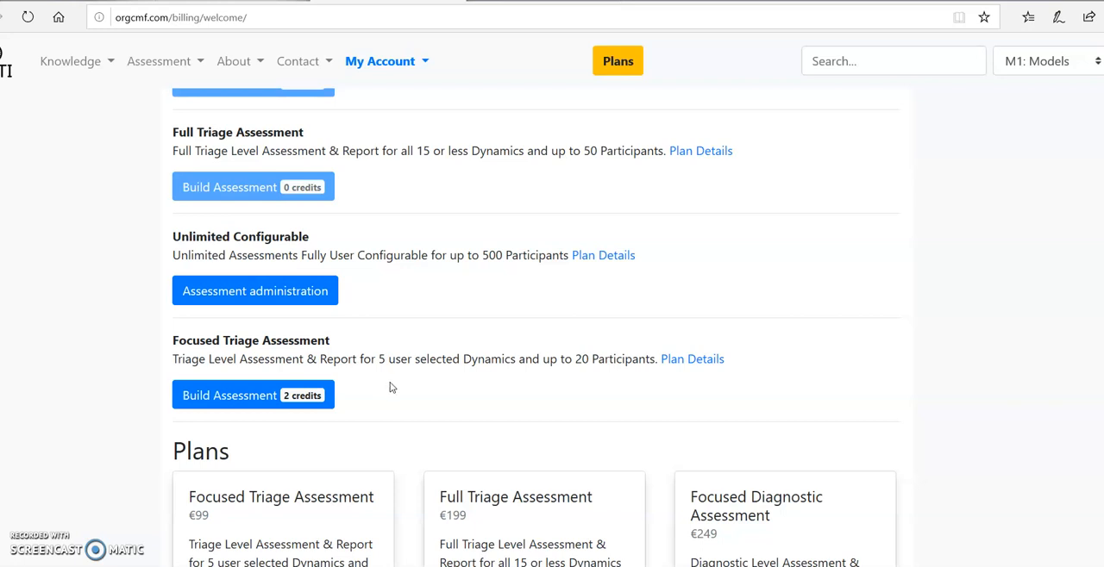
left_click(249, 397)
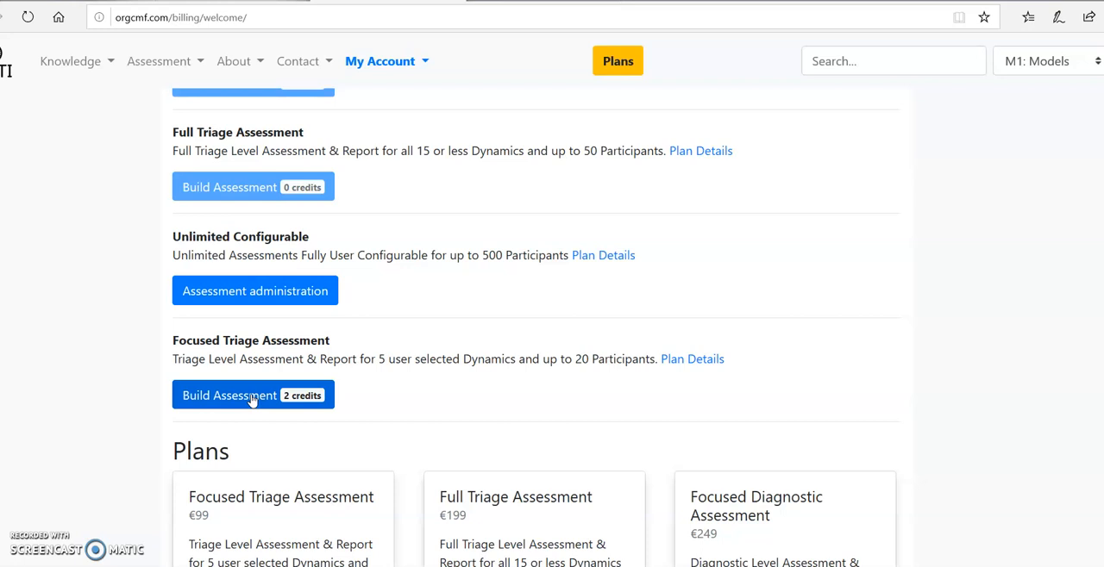
left_click(251, 399)
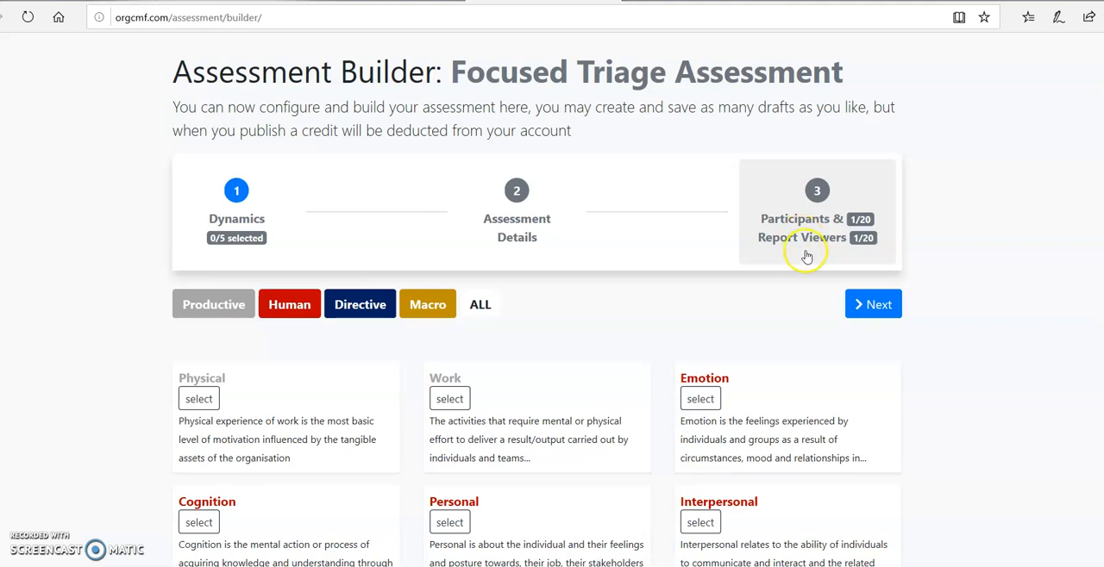
Look through the available dynamics, filtering by the Directive and Human modules before showing all of them again
scroll(537, 345, "down", 5)
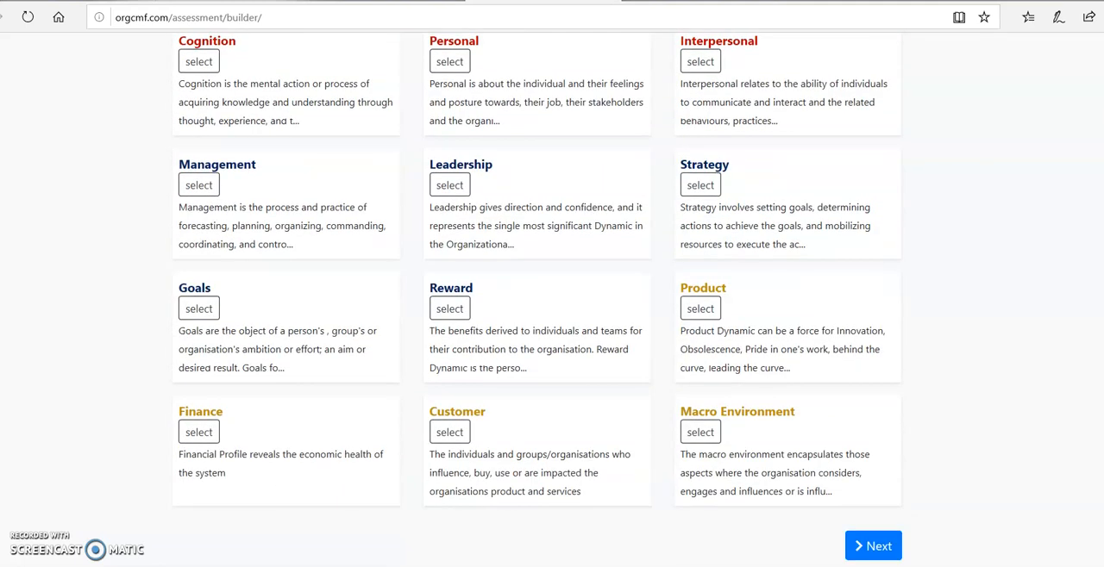
scroll(606, 263, "up", 3)
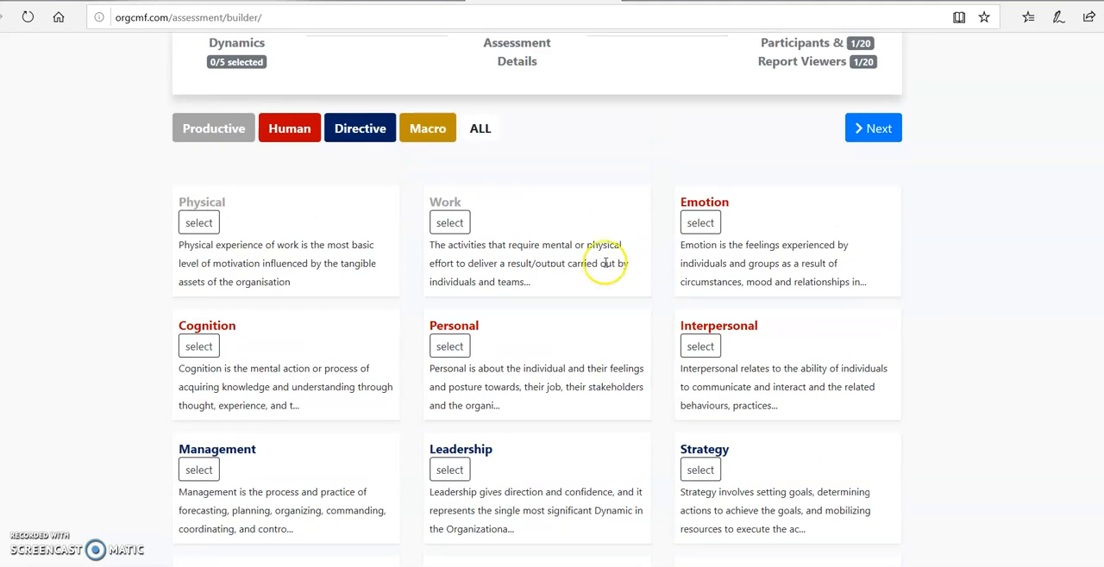
left_click(379, 135)
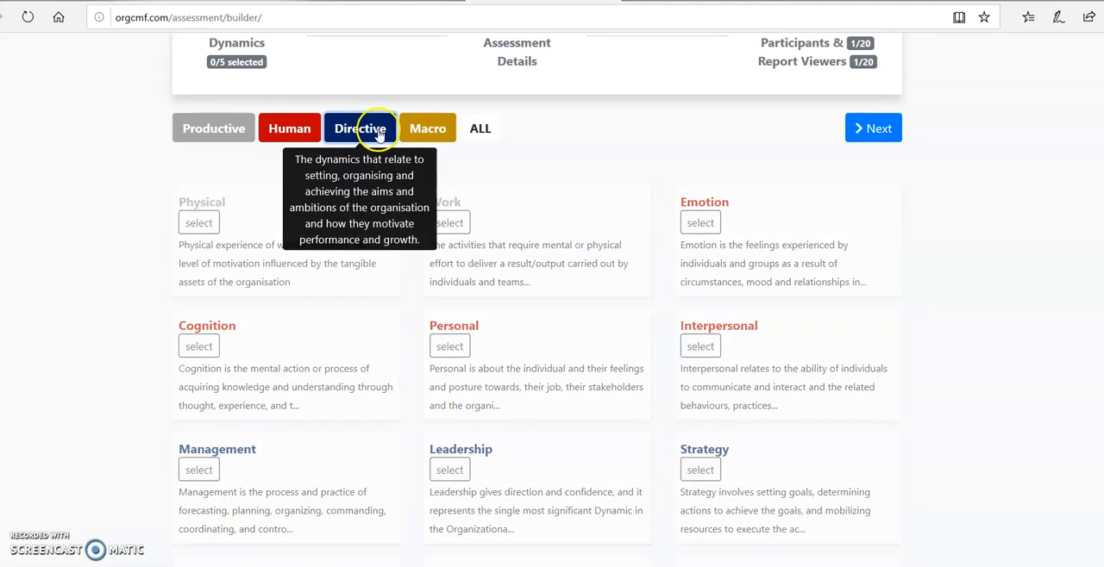
left_click(292, 155)
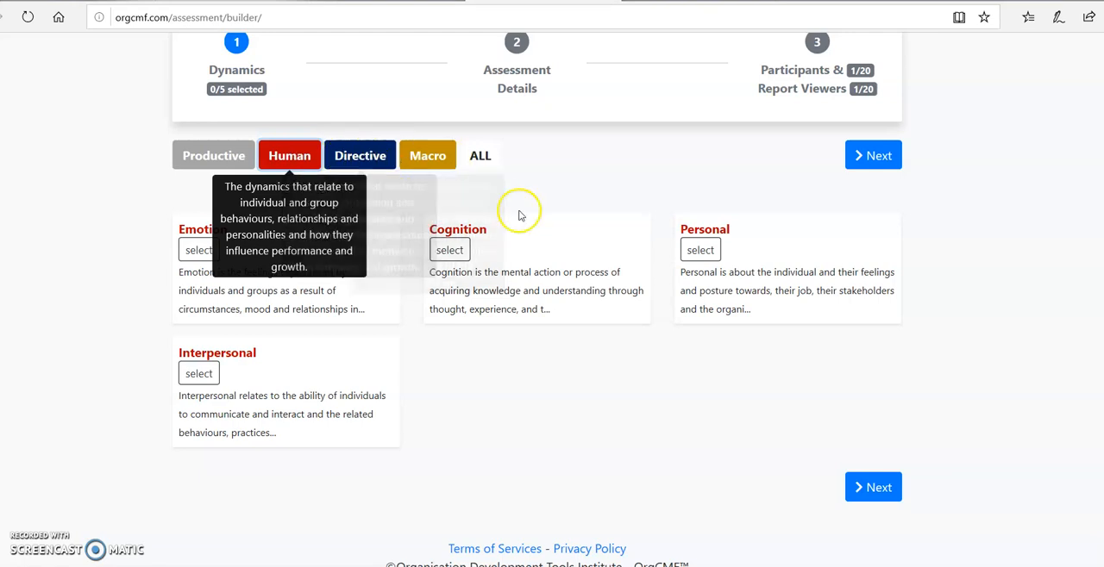
left_click(493, 167)
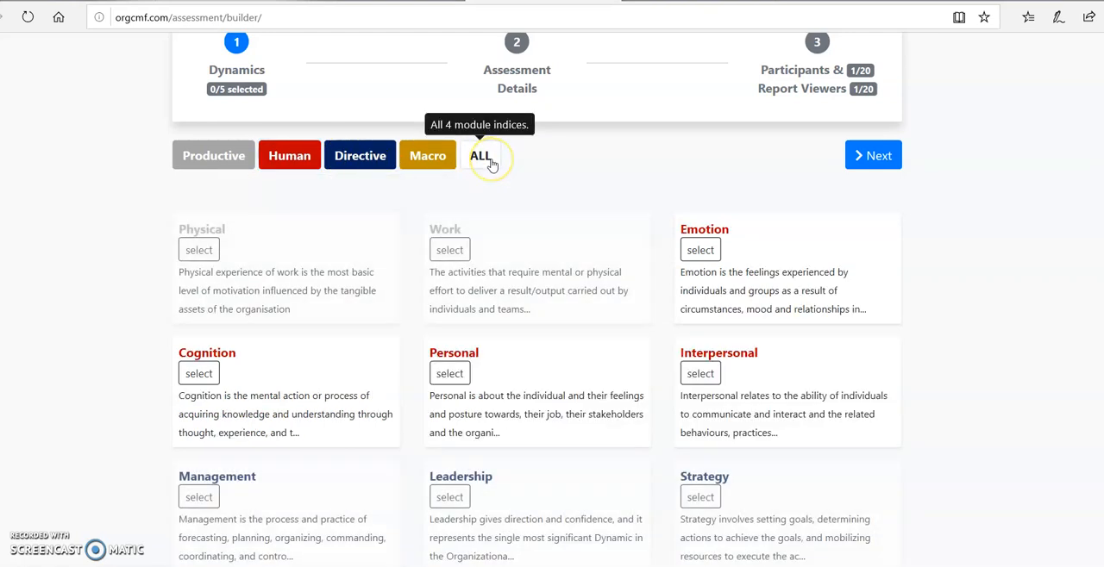
Select the Physical, Cognition, Leadership and Strategy dynamics for the assessment
left_click(199, 251)
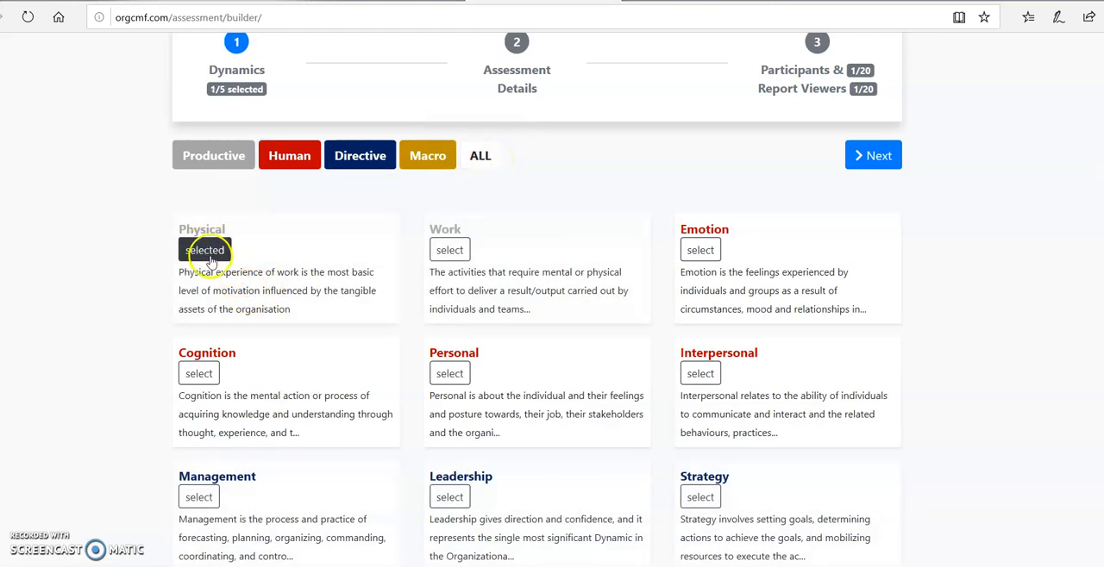
left_click(198, 374)
left_click(448, 495)
left_click(698, 499)
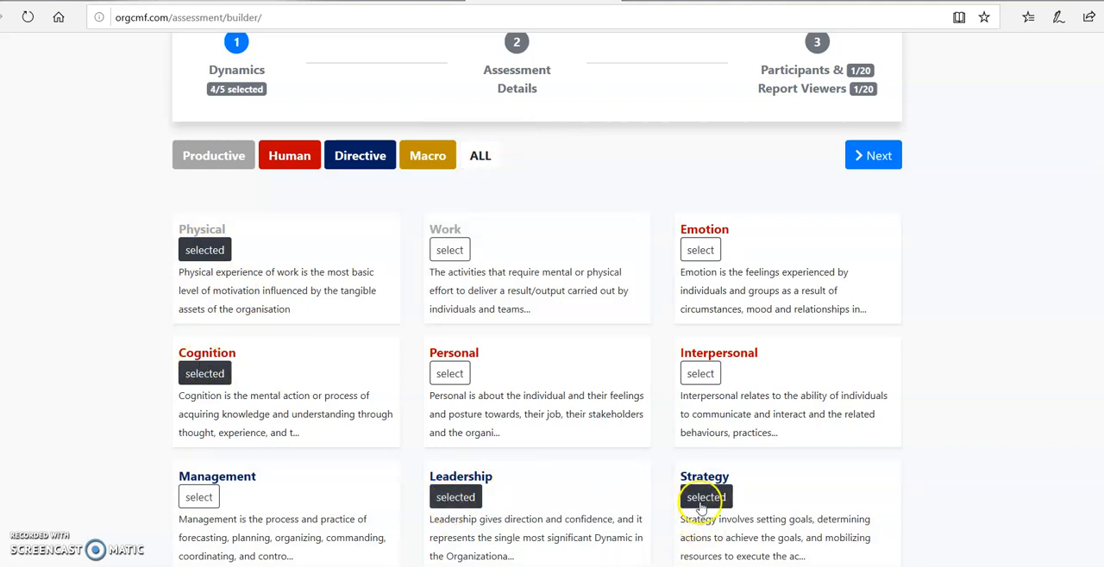
scroll(832, 457, "down", 2)
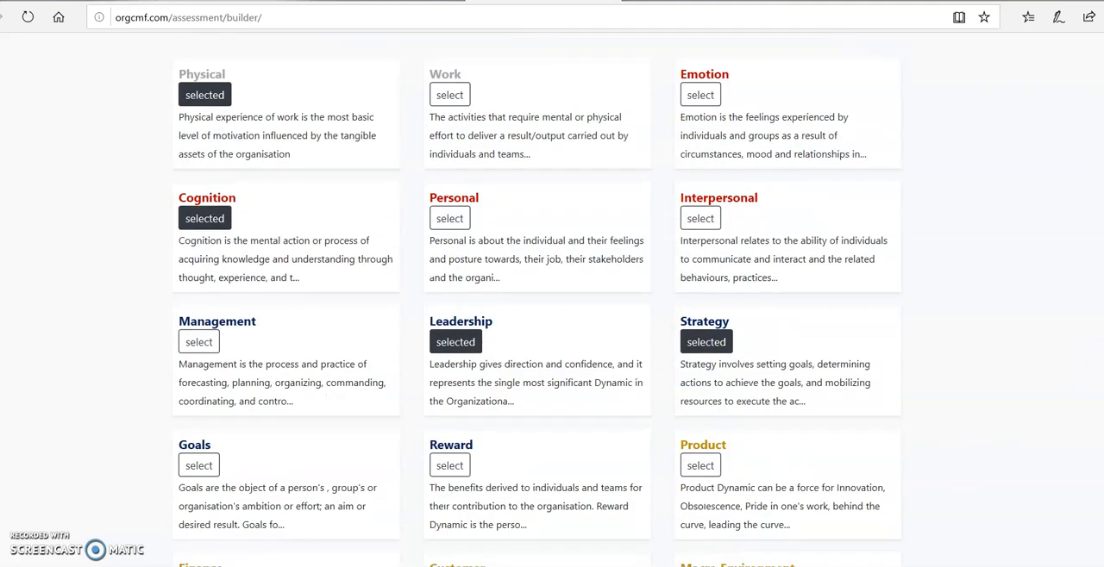
left_click(463, 472)
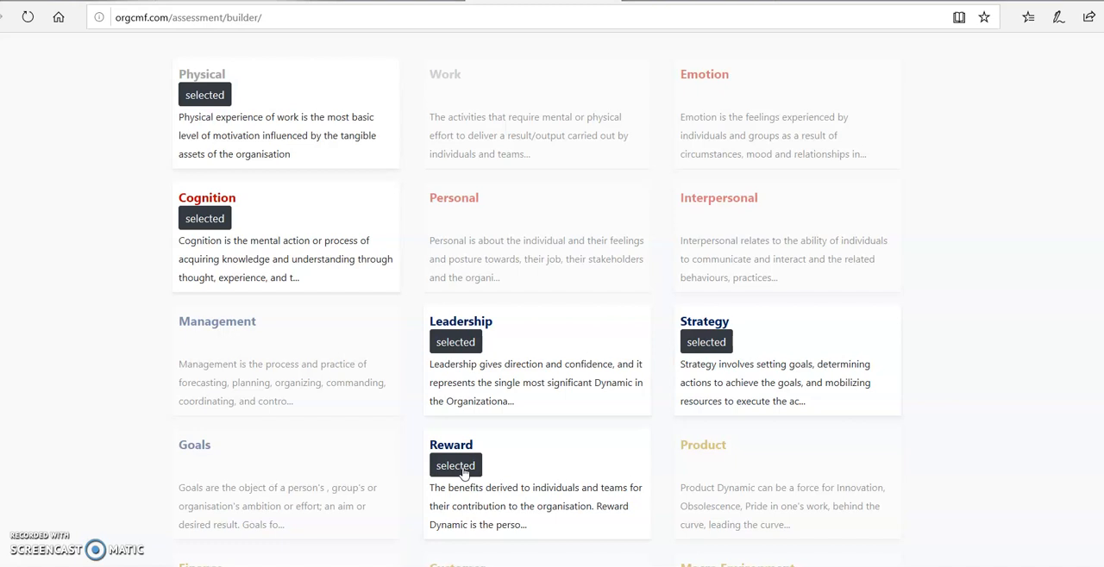
left_click(462, 467)
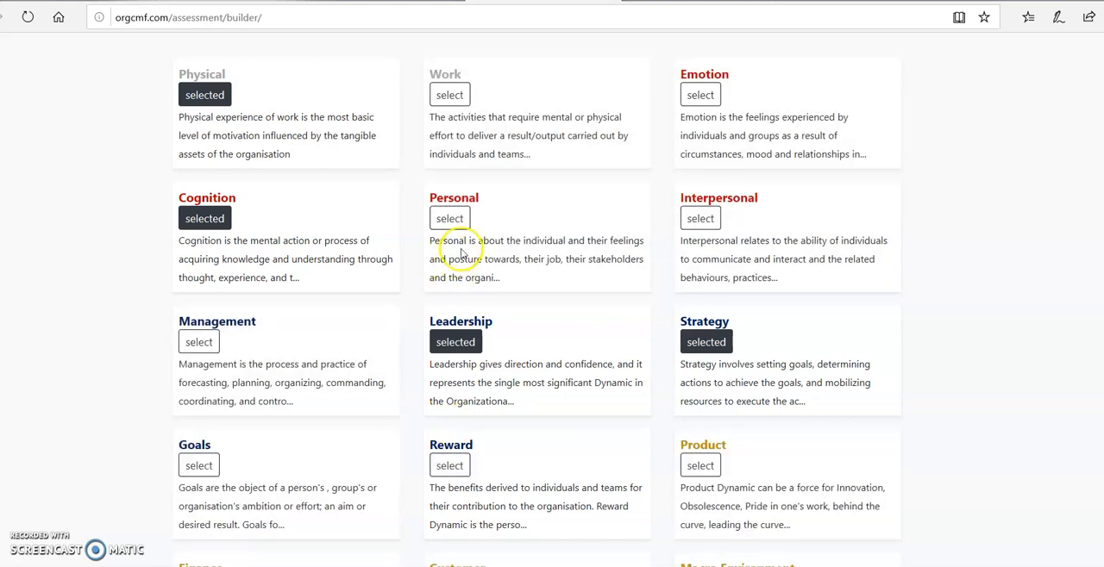
Select Work as the fifth dynamic and continue to the assessment details
left_click(446, 98)
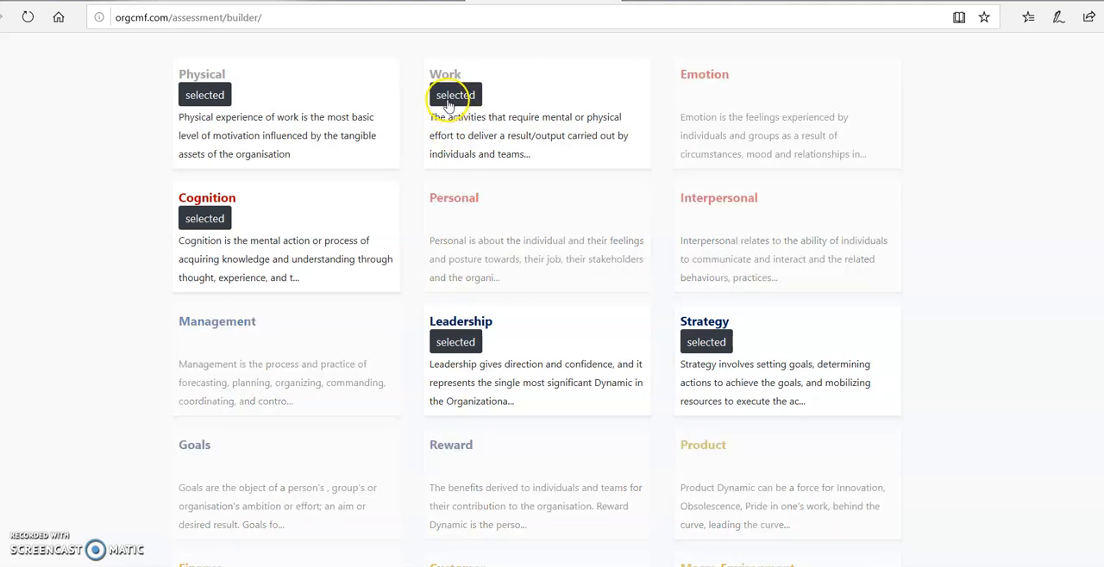
scroll(537, 299, "down", 3)
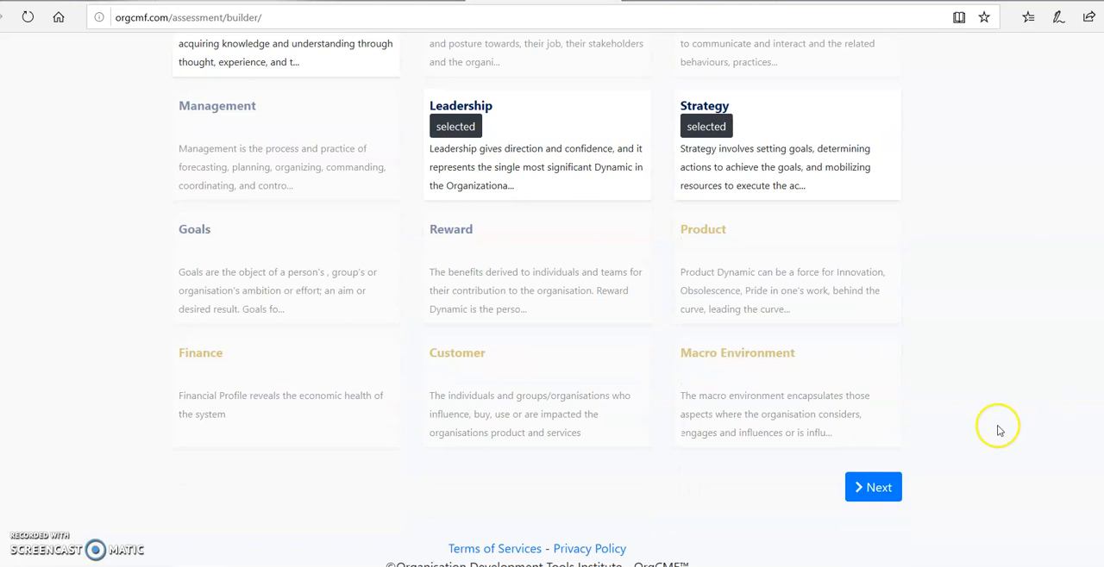
left_click(878, 490)
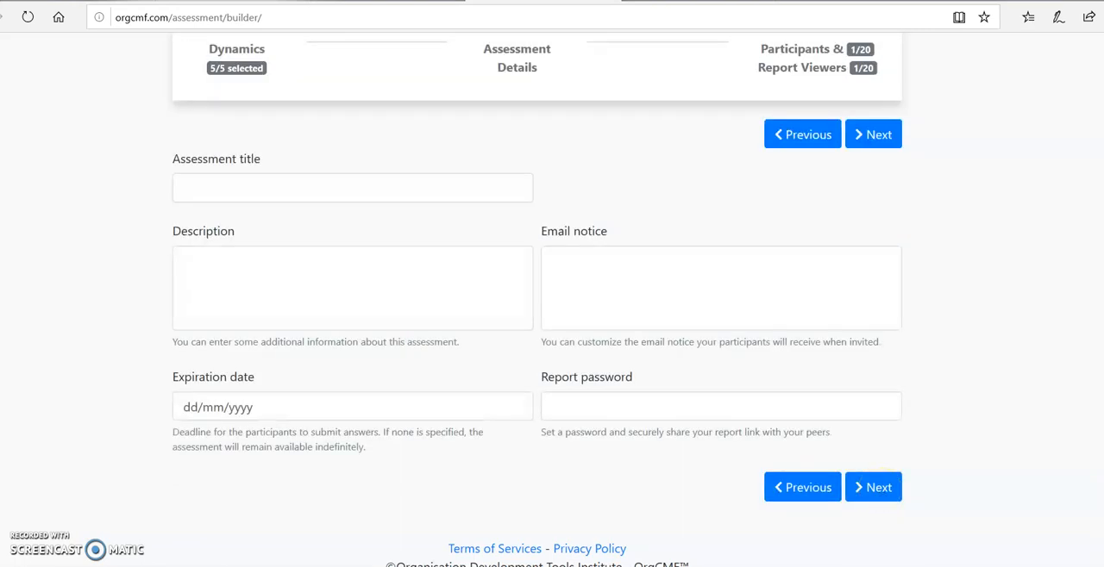
Enter "Test Assessment 2" as the assessment title
scroll(537, 299, "up", 1)
scroll(536, 300, "down", 1)
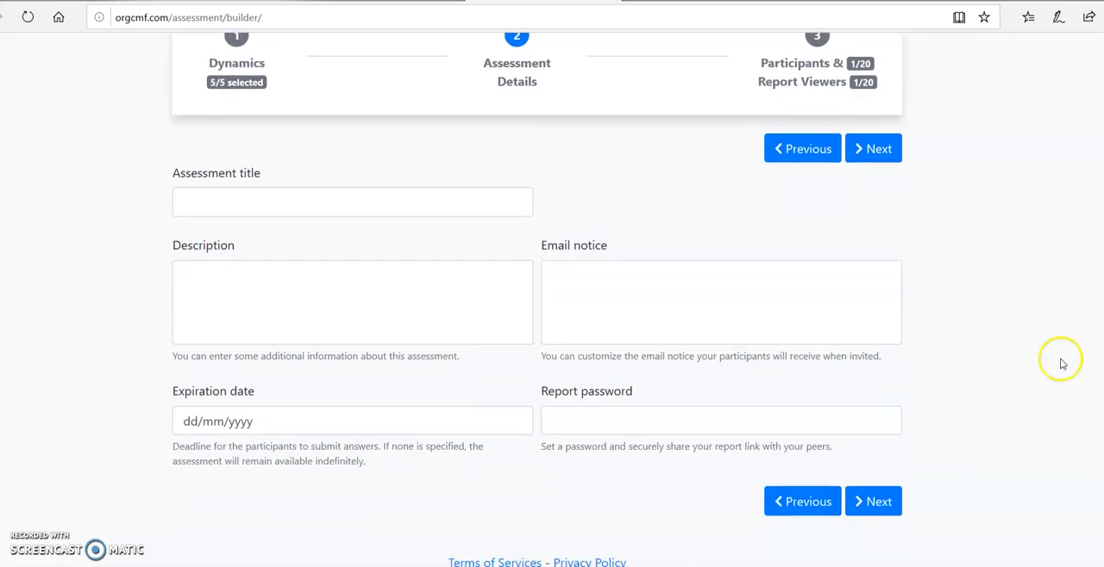
left_click(380, 206)
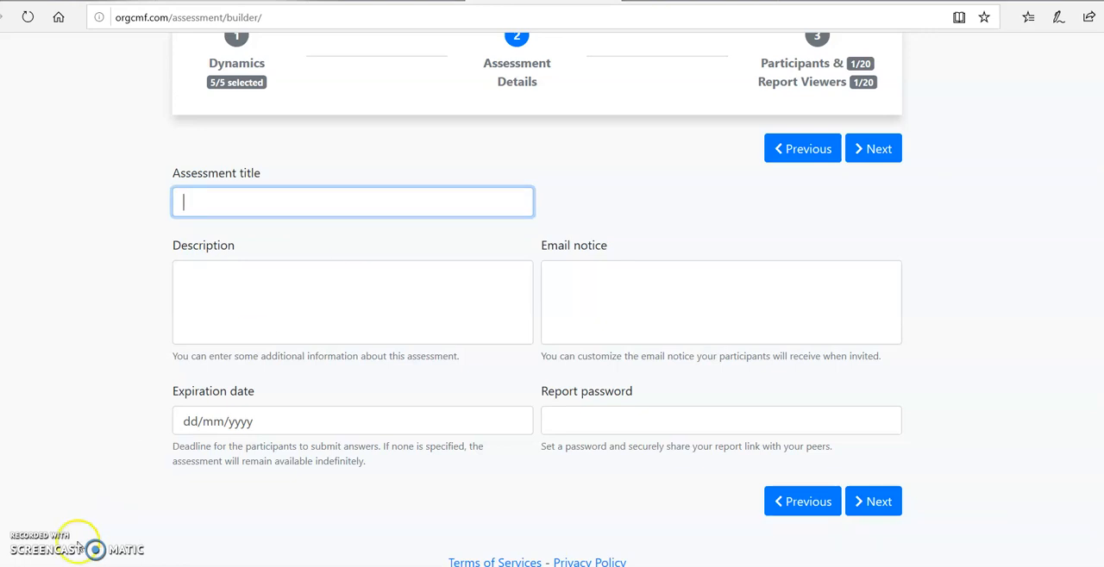
left_click(221, 204)
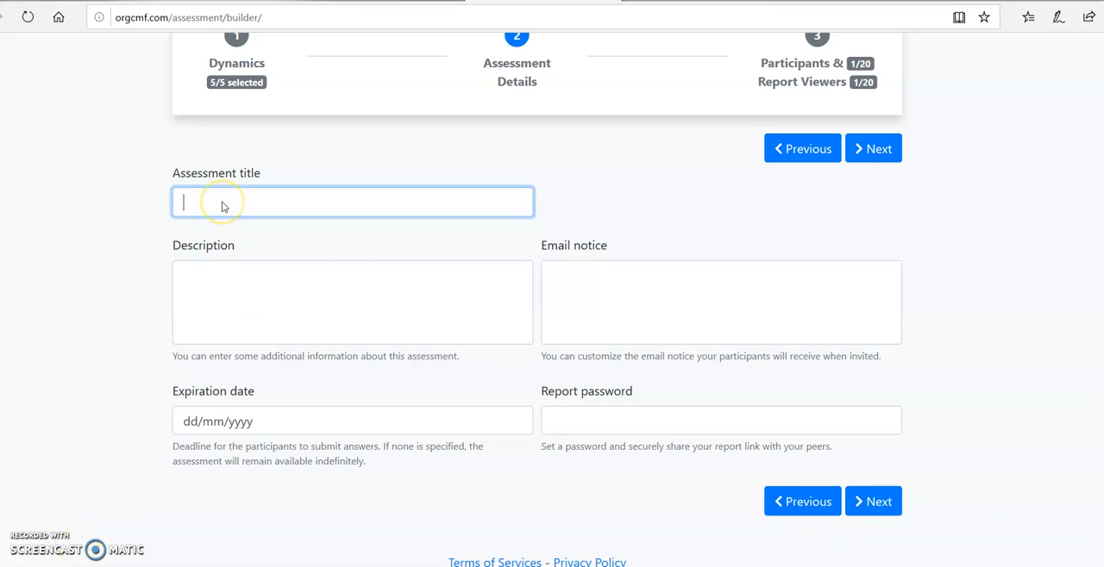
type("Test Asse")
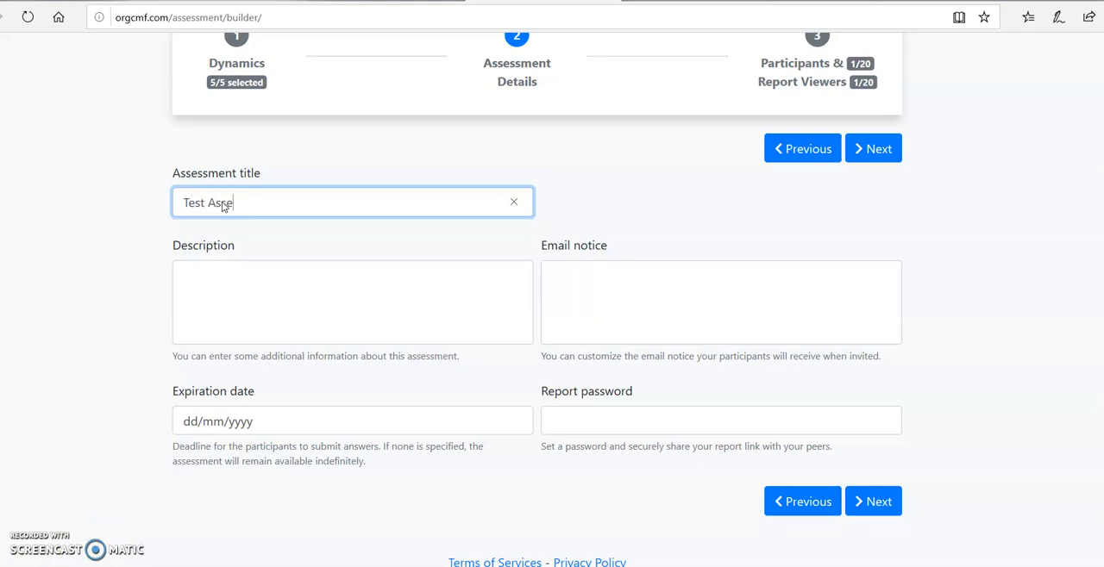
type("ssment 2")
Enter "Description addition" as the description and "further content" as the email notice
left_click(233, 282)
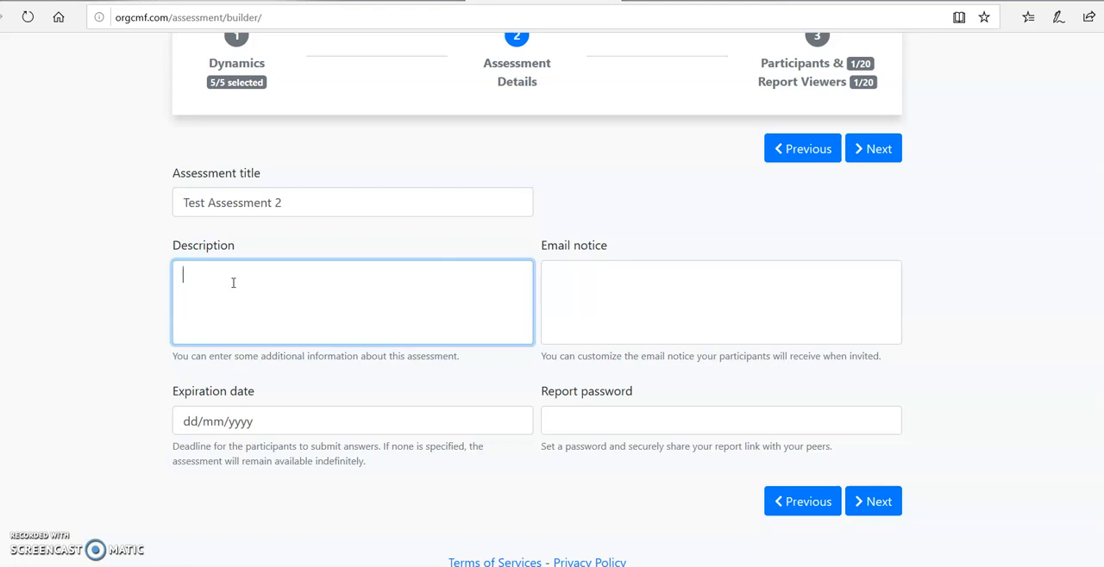
type("Description addition")
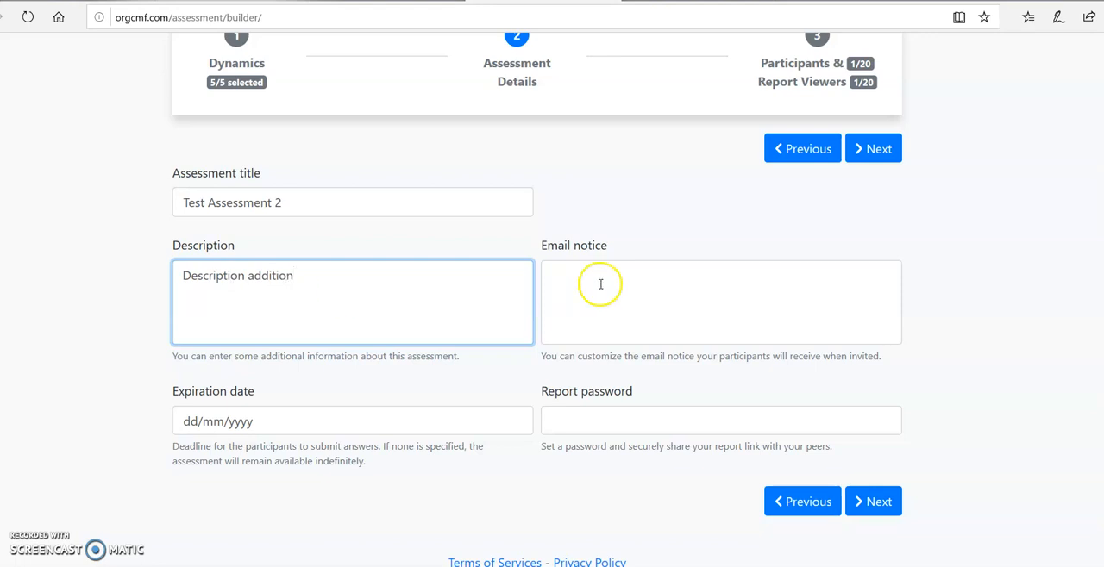
left_click(653, 282)
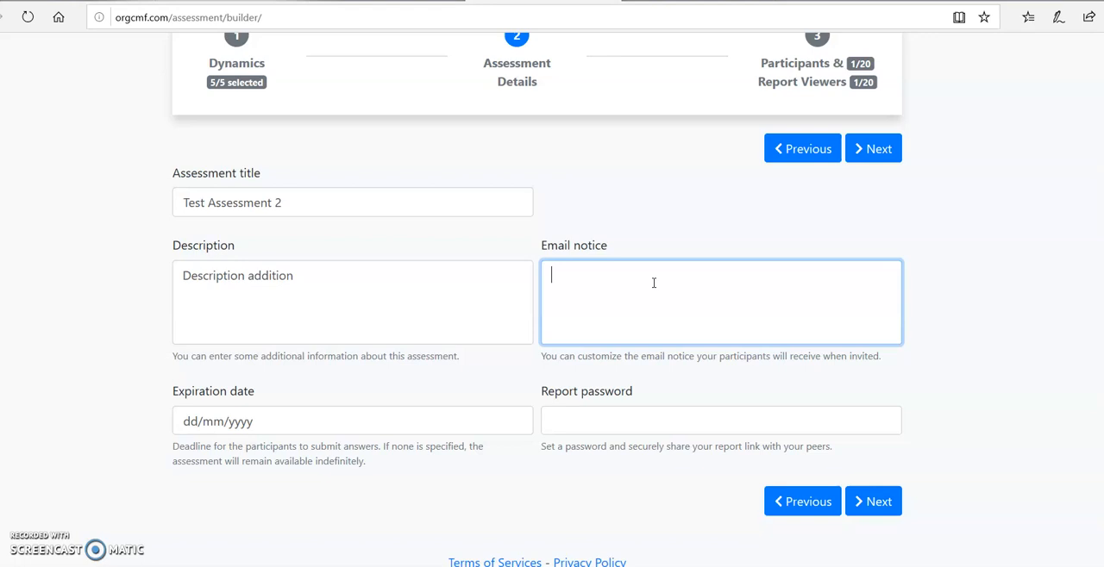
type("further content")
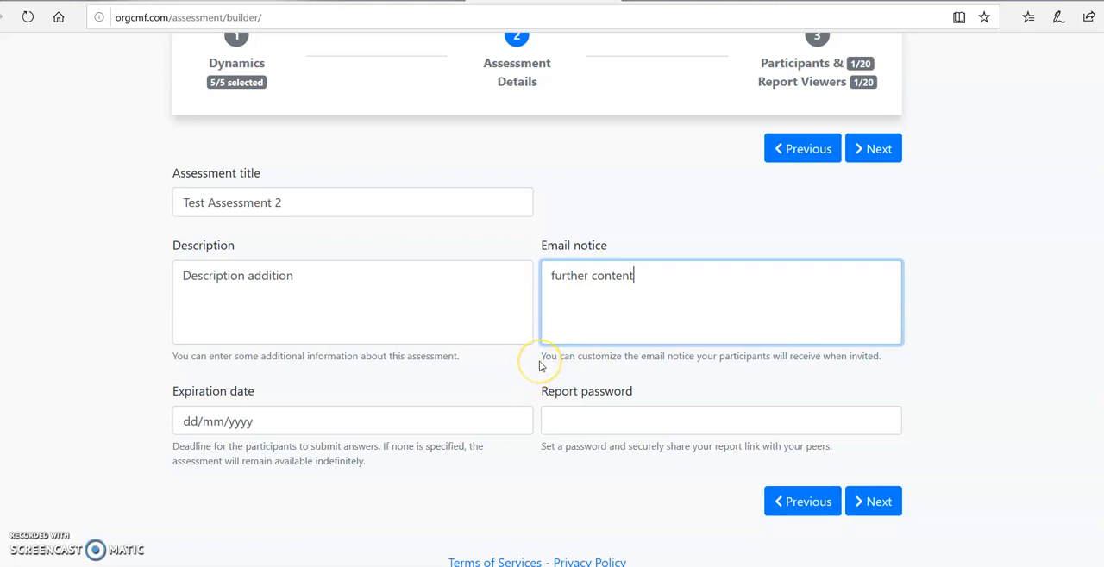
Set the assessment's expiration date to 2 November 2019
left_click(390, 422)
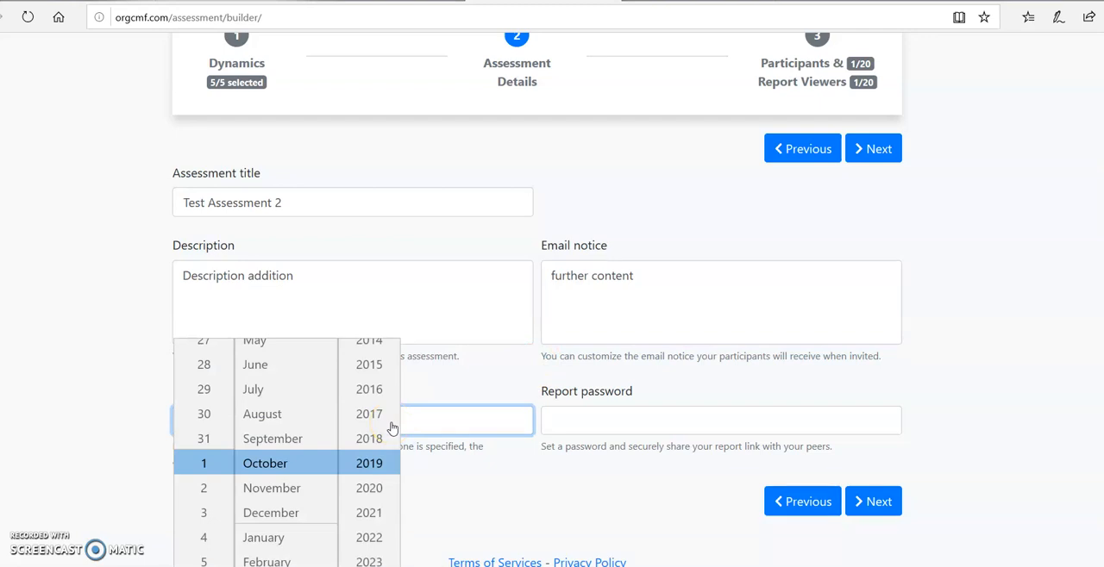
left_click(200, 489)
left_click(244, 490)
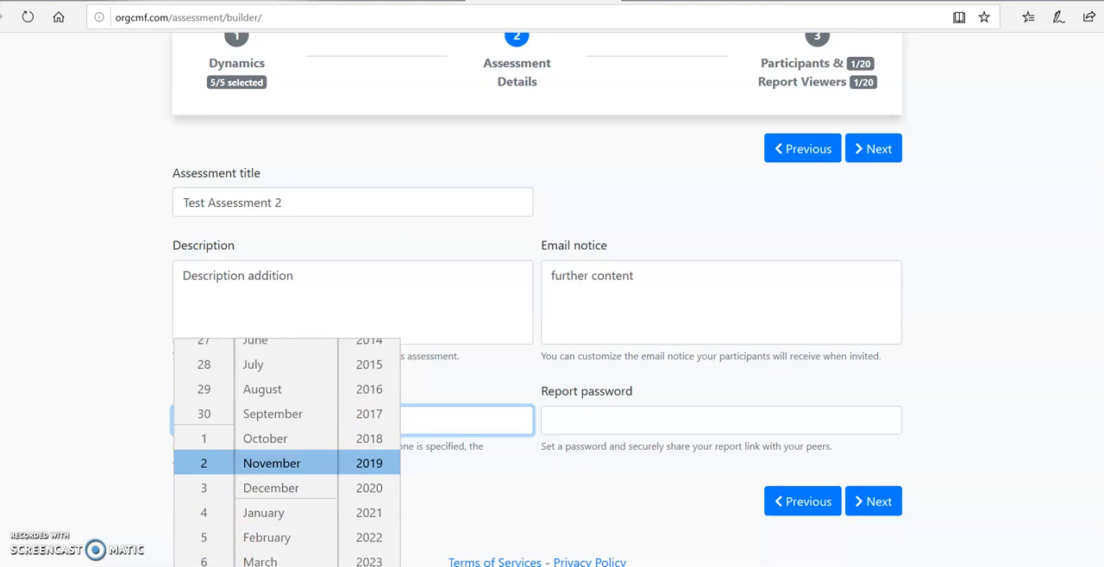
key("Return")
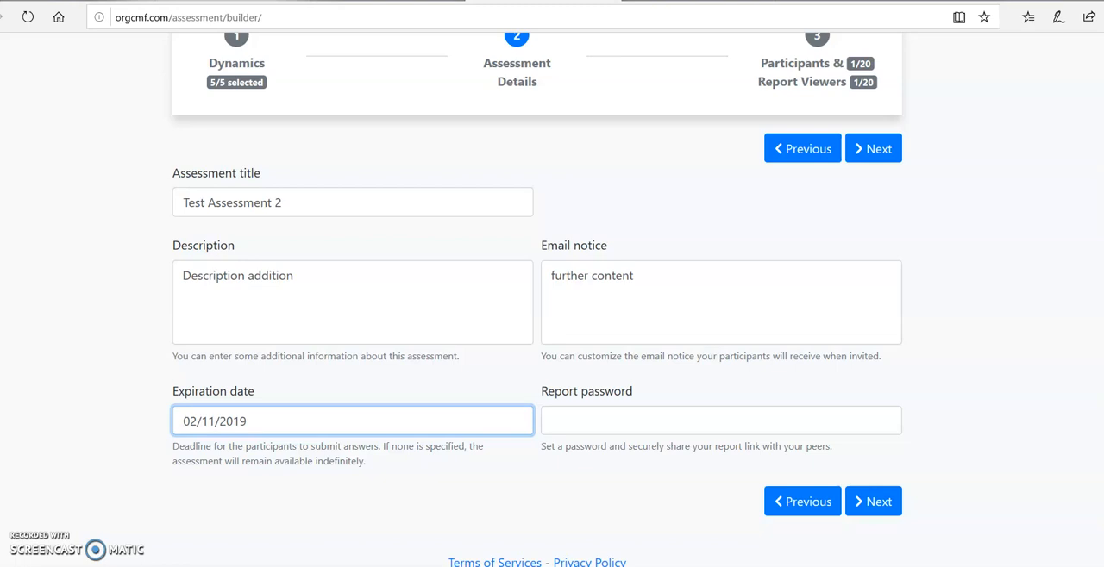
Enter the report password and continue to the participants and report viewers stage
left_click(642, 425)
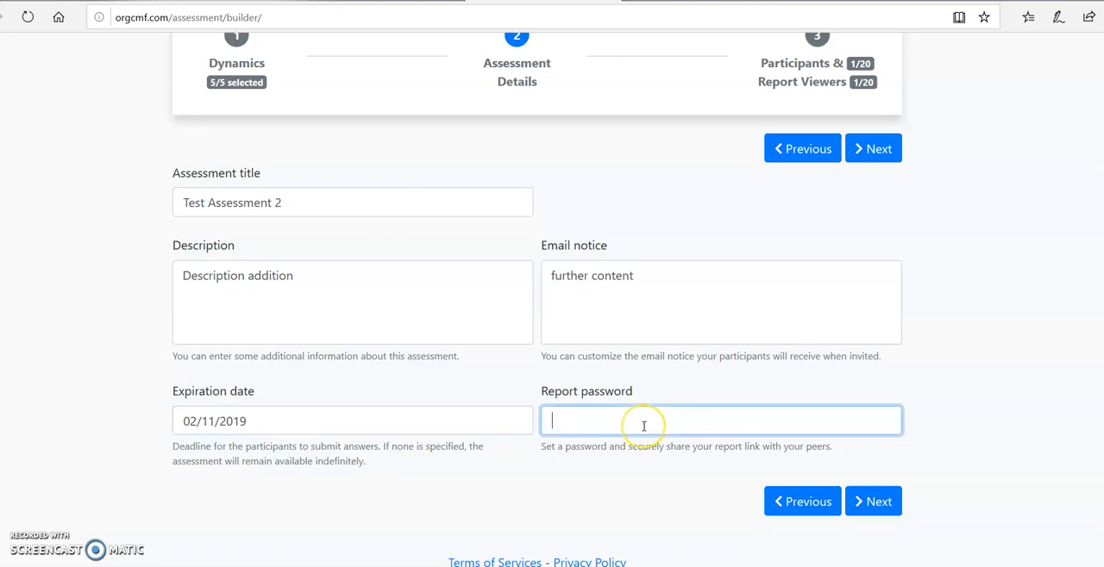
type("qwerty")
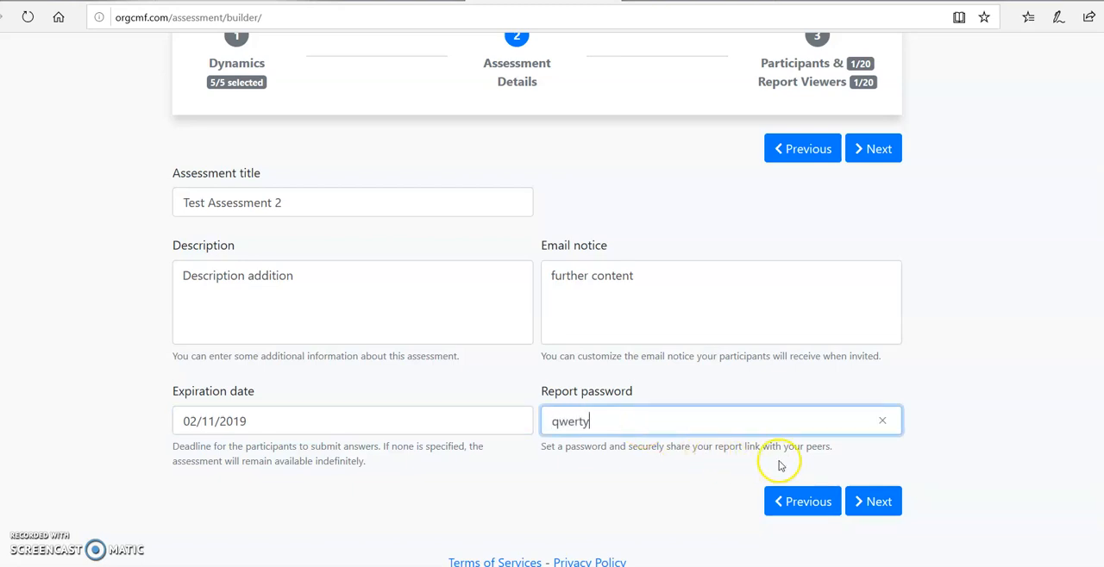
left_click(871, 503)
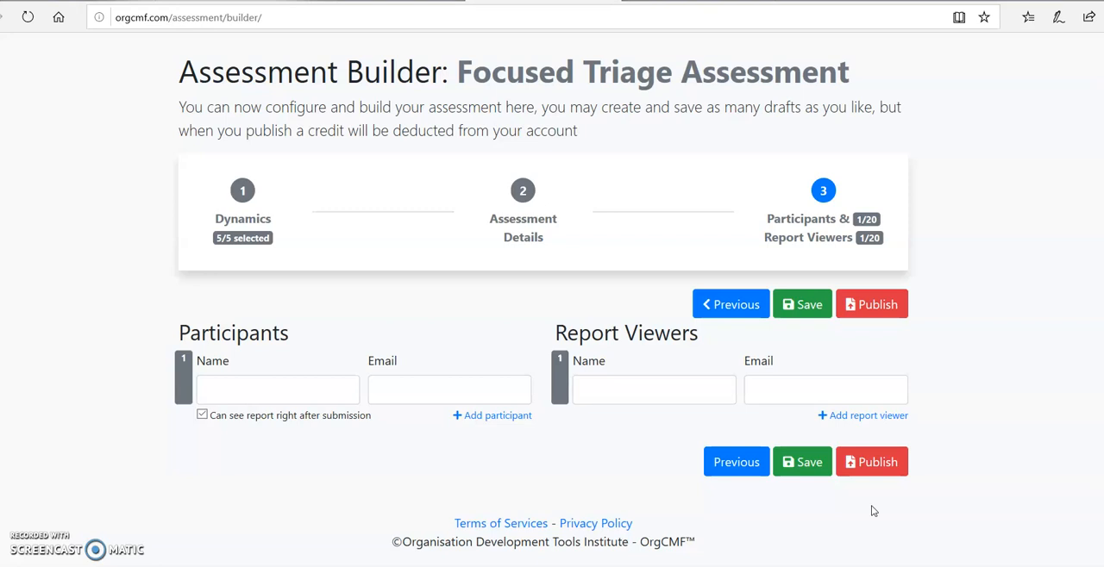
Enter the first participant's full name with the suffix 1, and fill in their email address
left_click(306, 392)
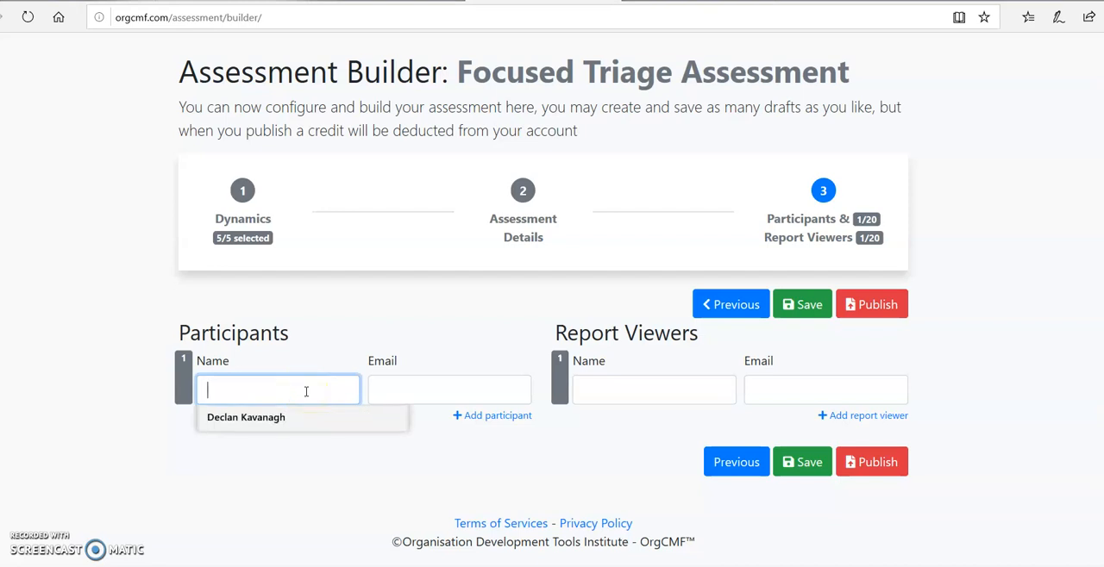
left_click(310, 421)
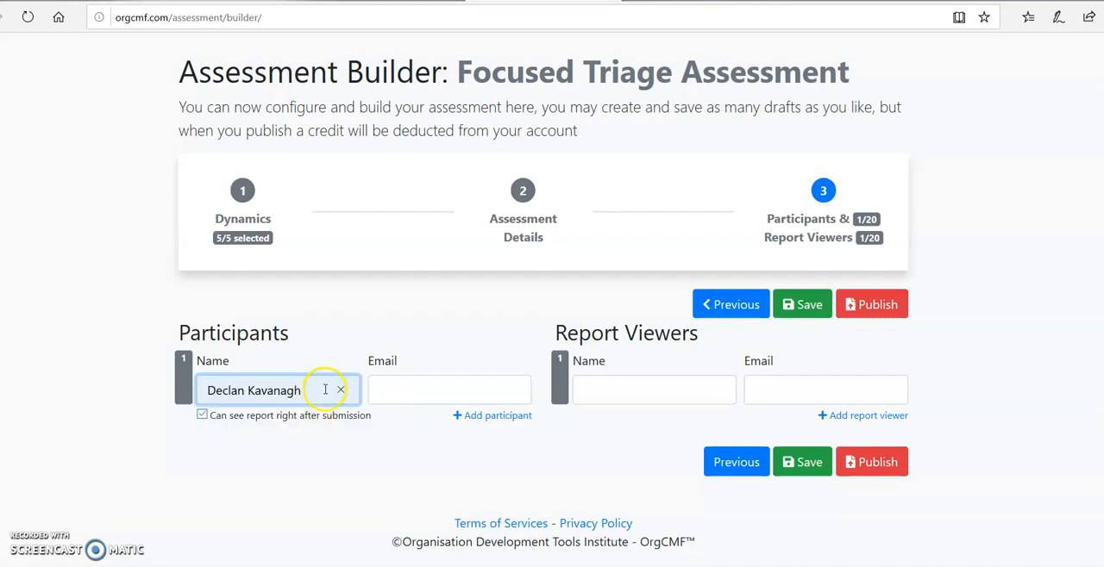
type("1")
left_click(443, 389)
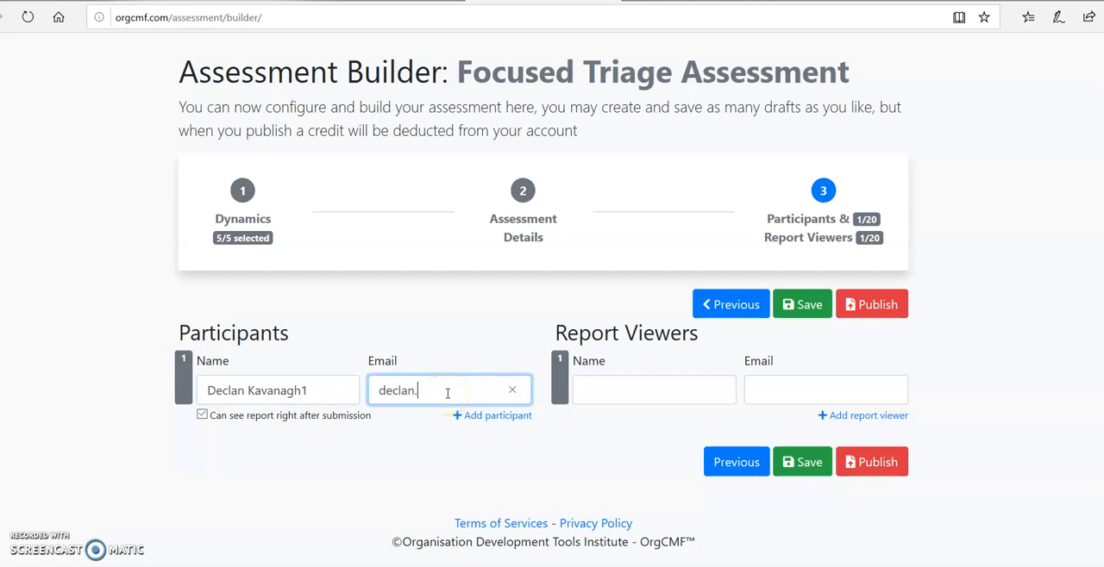
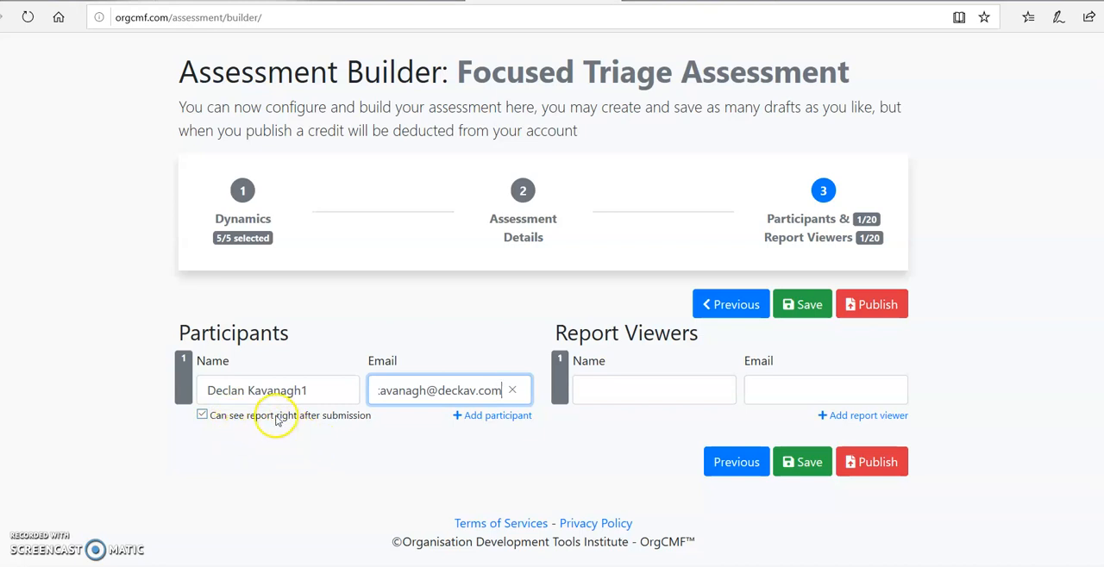
Add a second participant with name suffix 2, email address and no report access right after submission, plus a third participant row
left_click(503, 416)
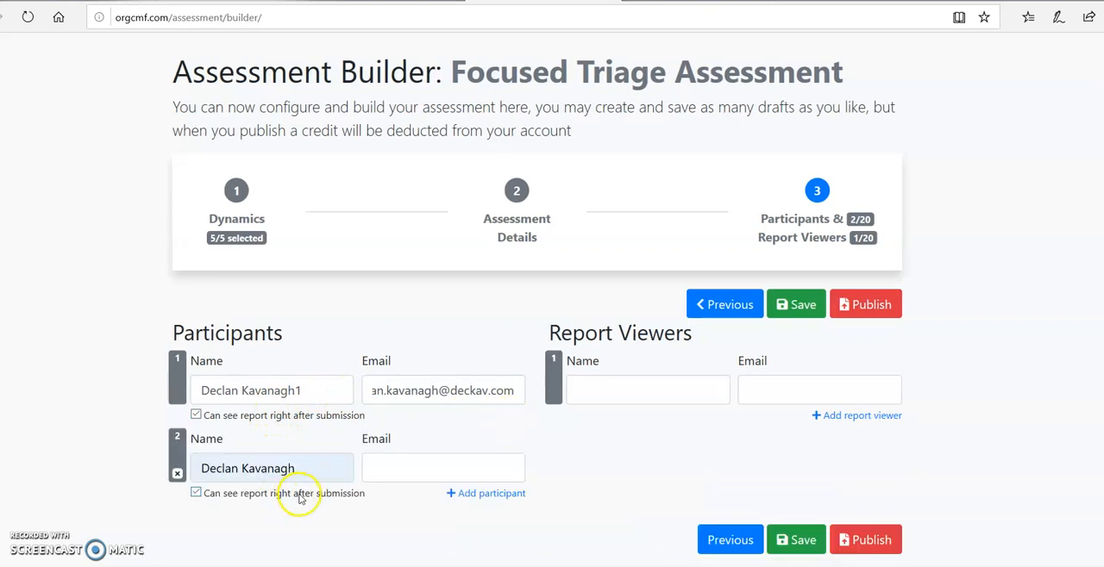
left_click(316, 469)
type("2")
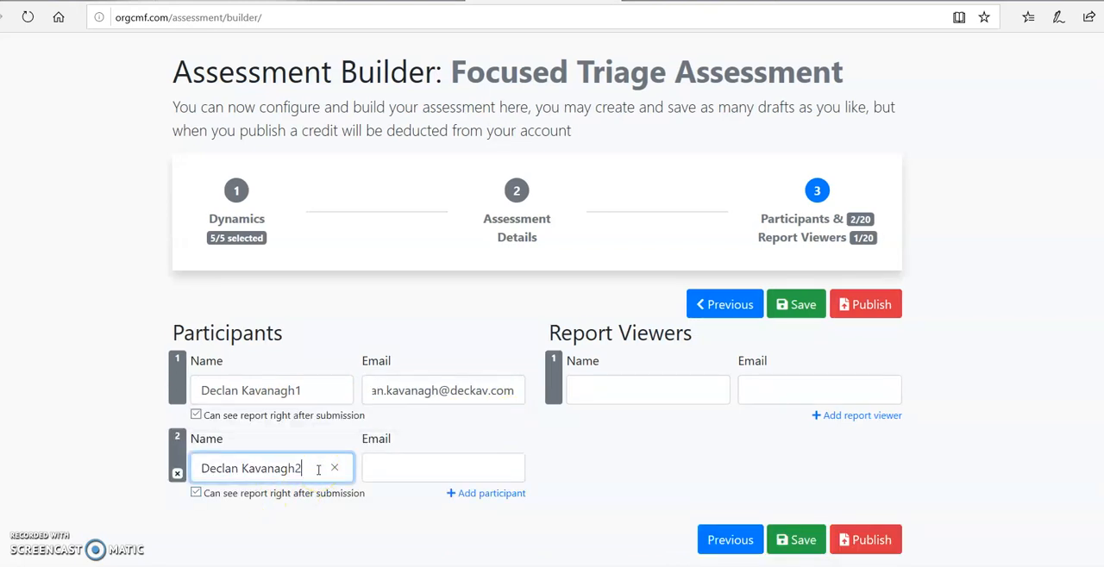
left_click(420, 472)
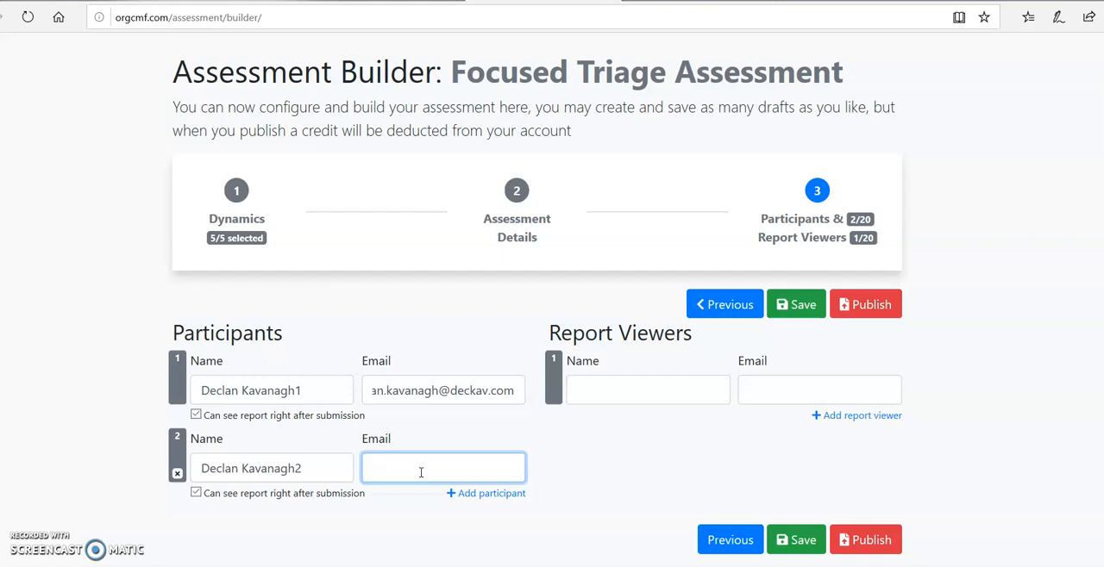
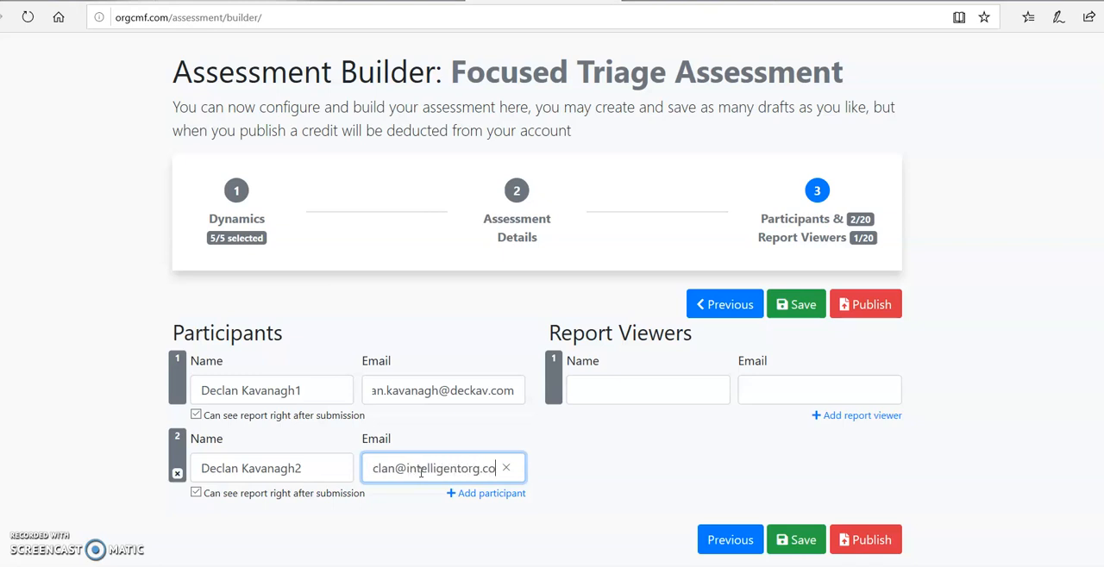
left_click(195, 493)
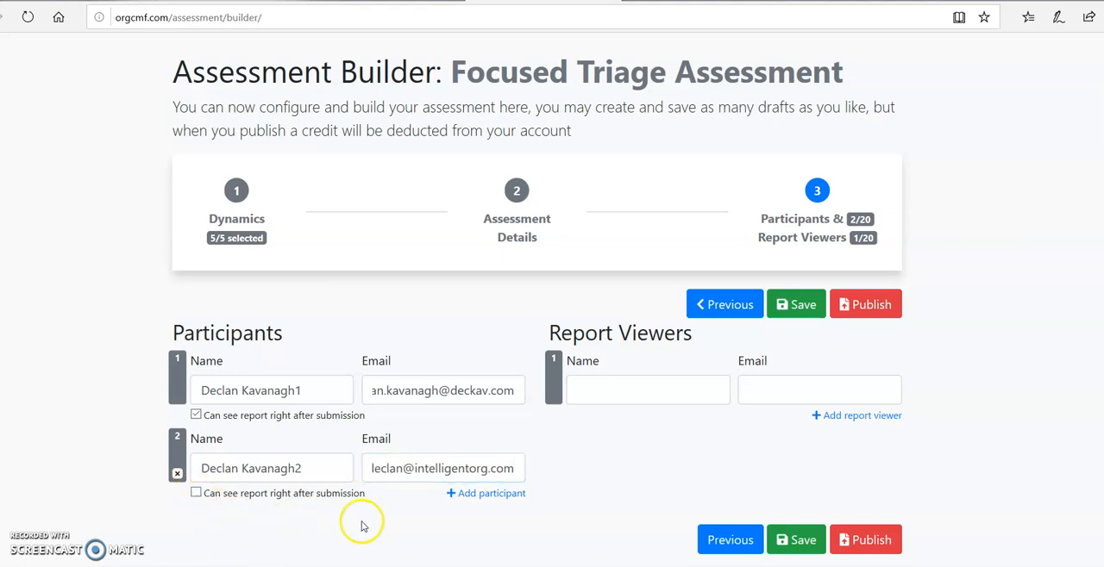
left_click(518, 495)
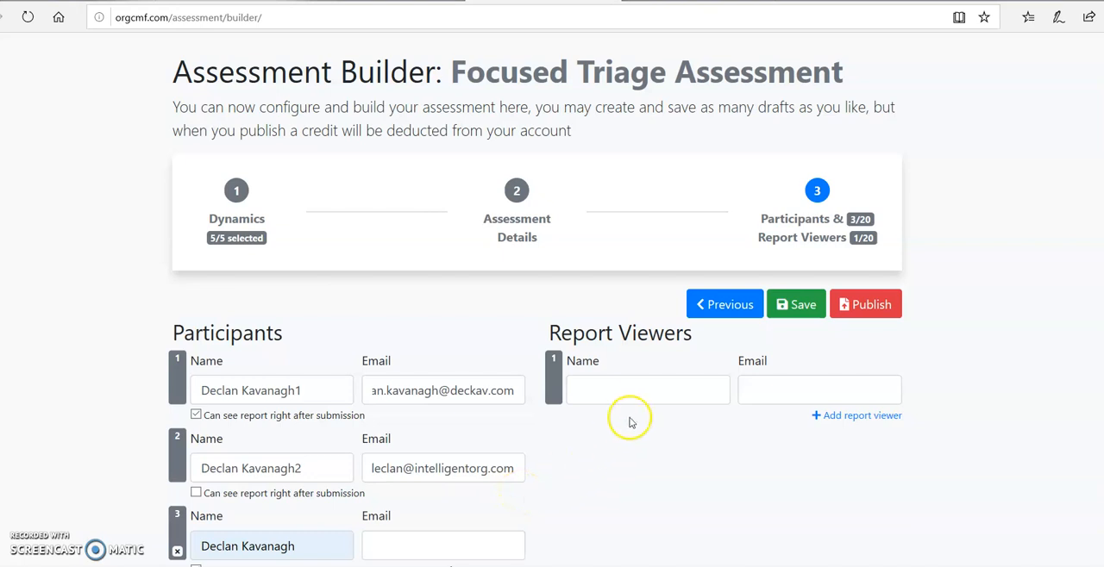
Enter the first report viewer's full name with the suffix 3 and their email address, and add a second report viewer row
left_click(647, 394)
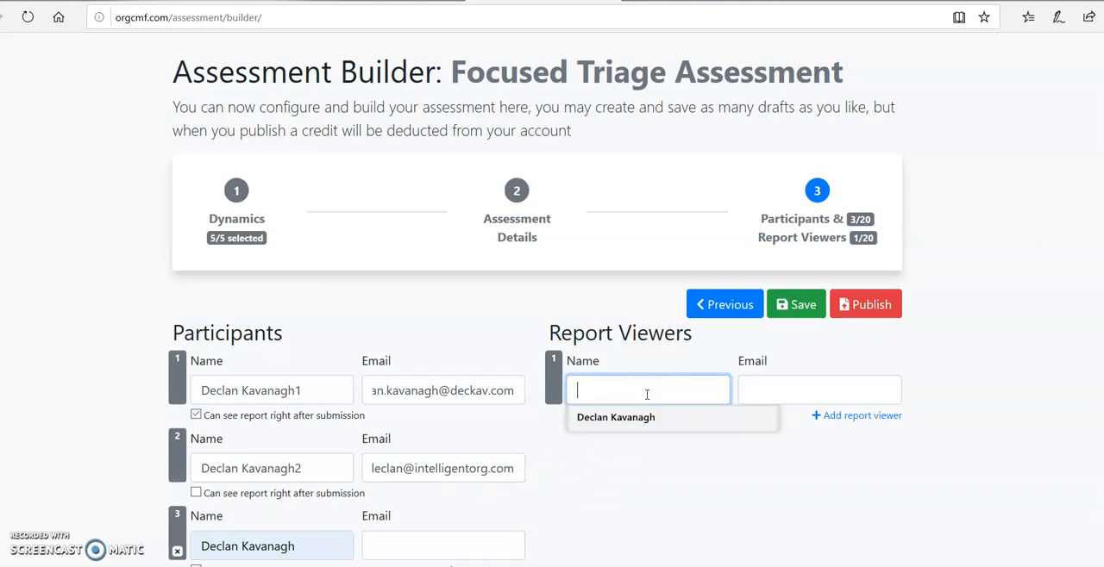
left_click(645, 422)
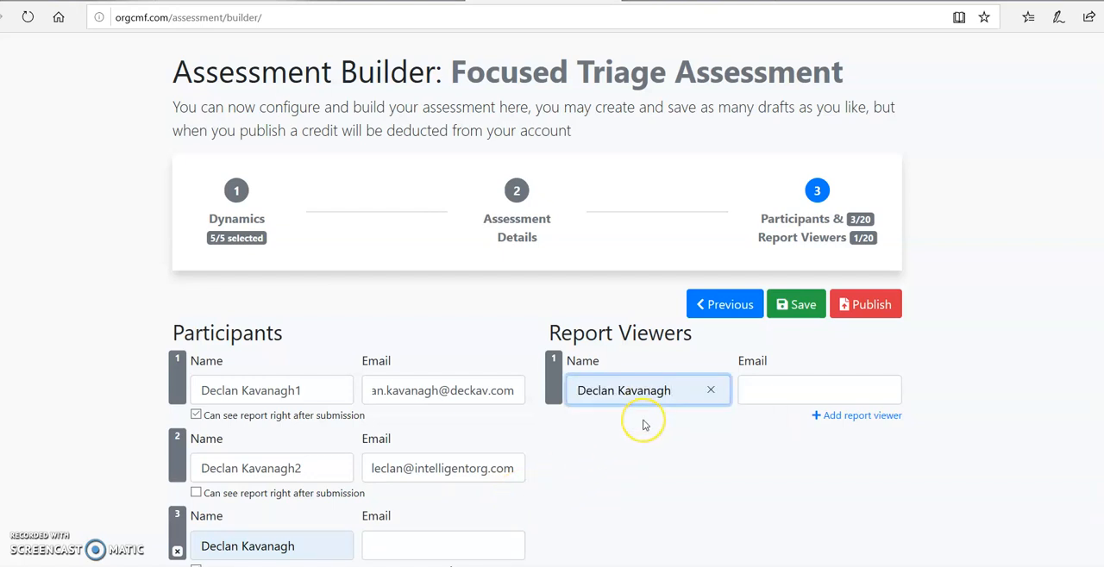
type("3")
left_click(769, 387)
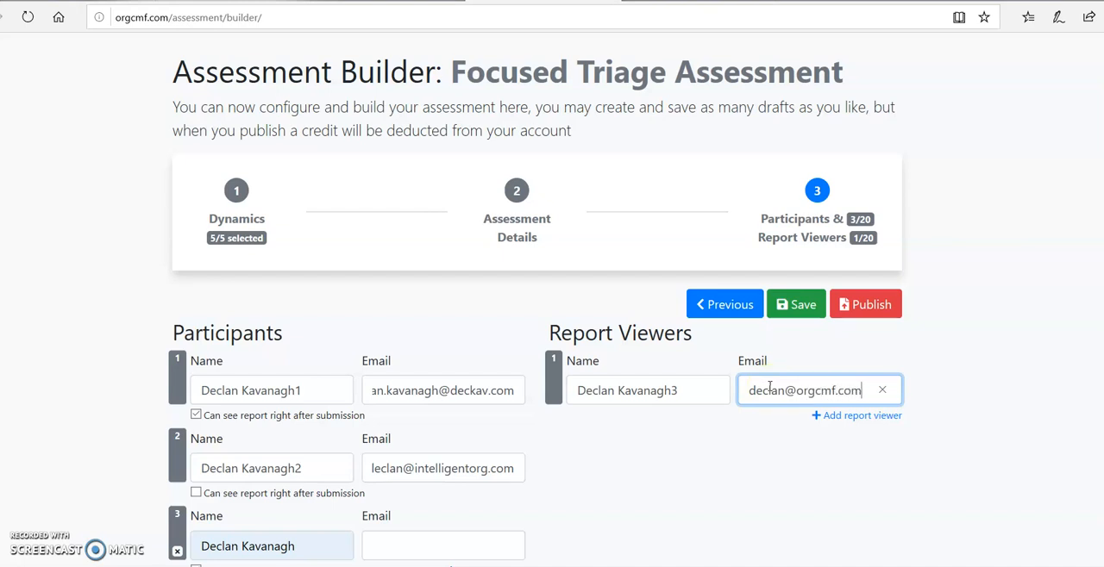
left_click(833, 417)
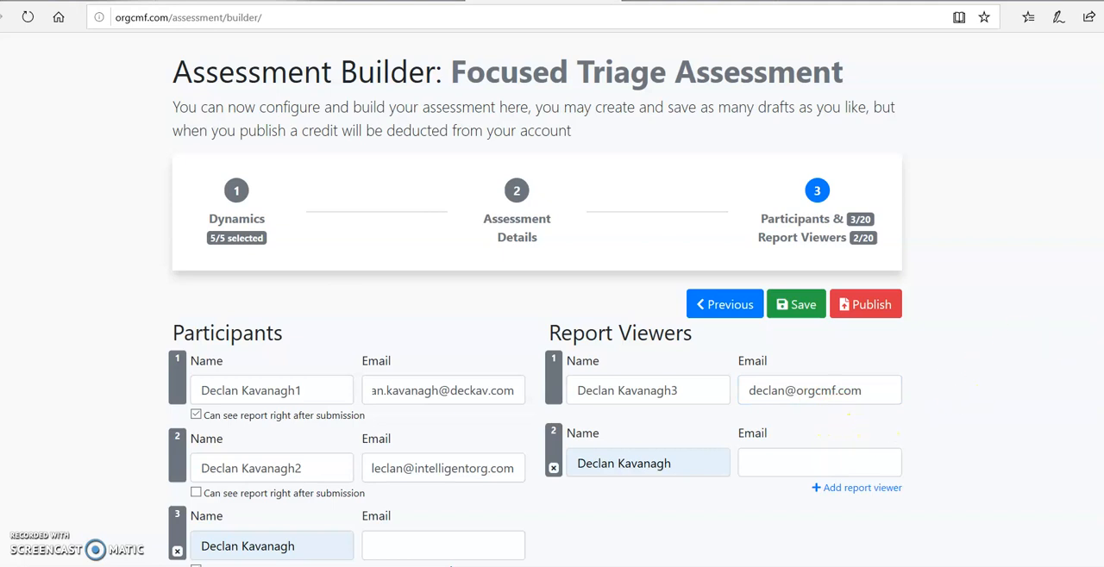
Save the assessment as a draft for later completion, accepting the credit lock
scroll(537, 298, "down", 3)
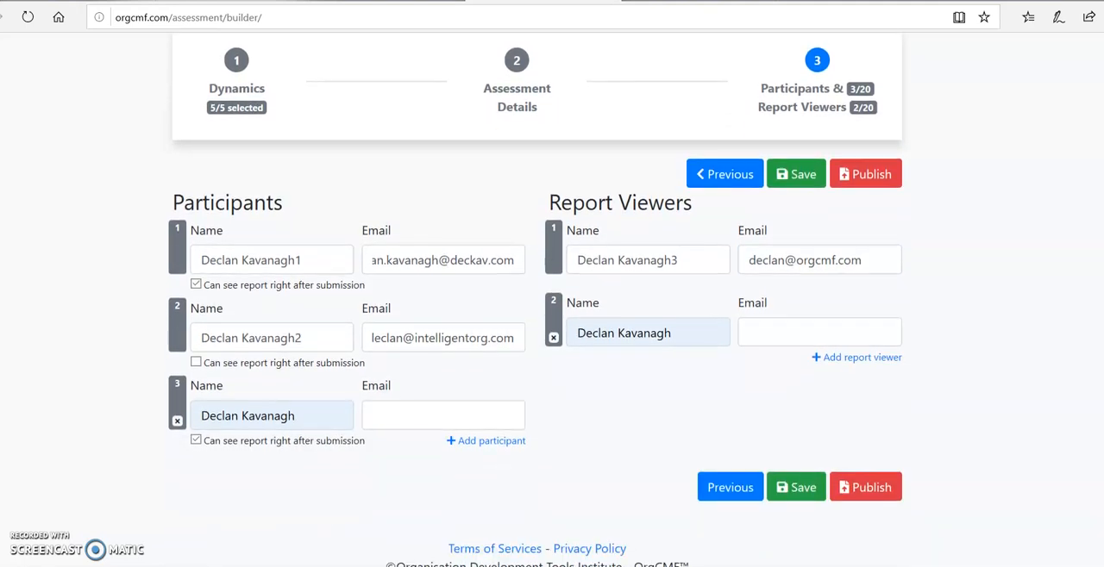
left_click(795, 489)
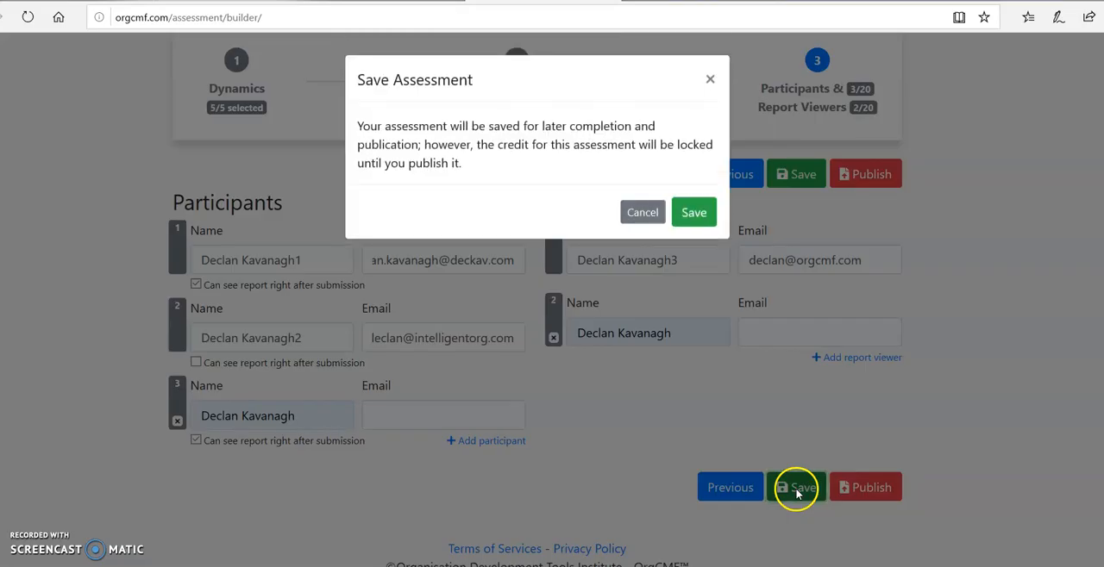
left_click(695, 213)
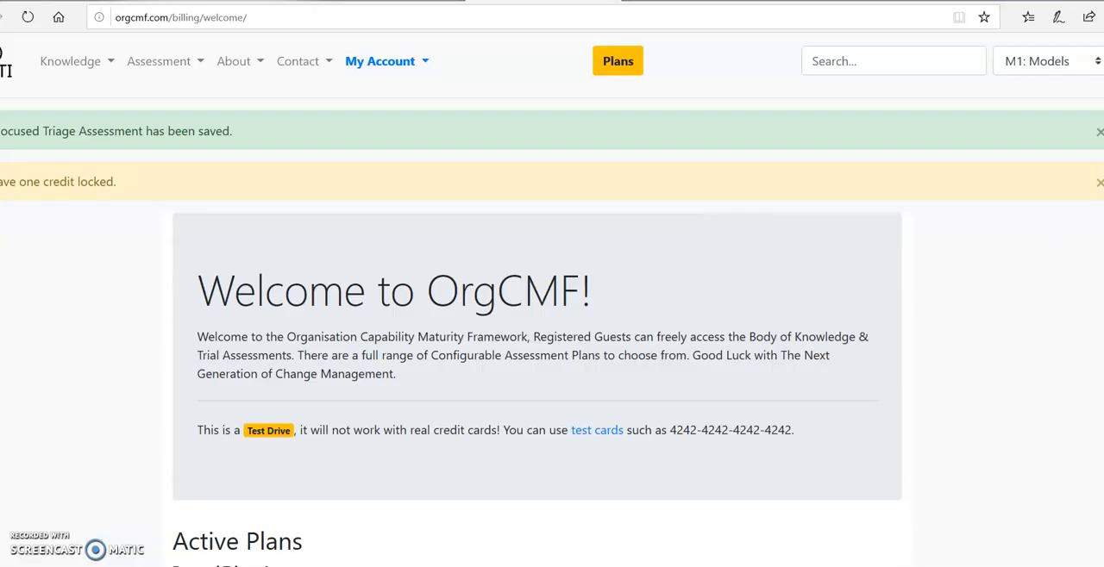
Recover the "Test Assessment 2" draft of the Focused Triage Assessment and open its participants and report viewers stage
scroll(509, 454, "down", 5)
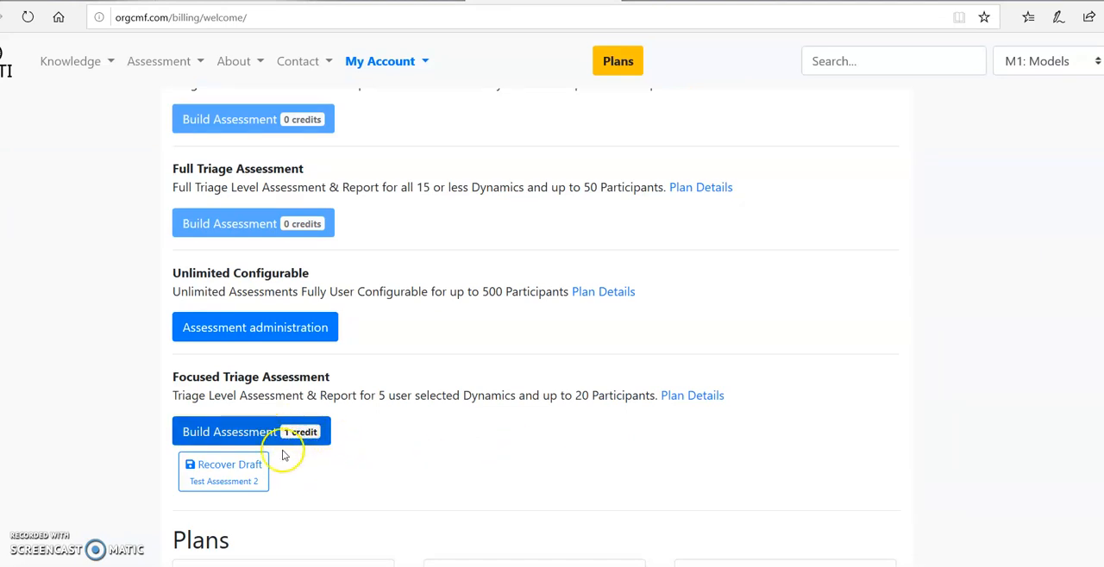
left_click(233, 482)
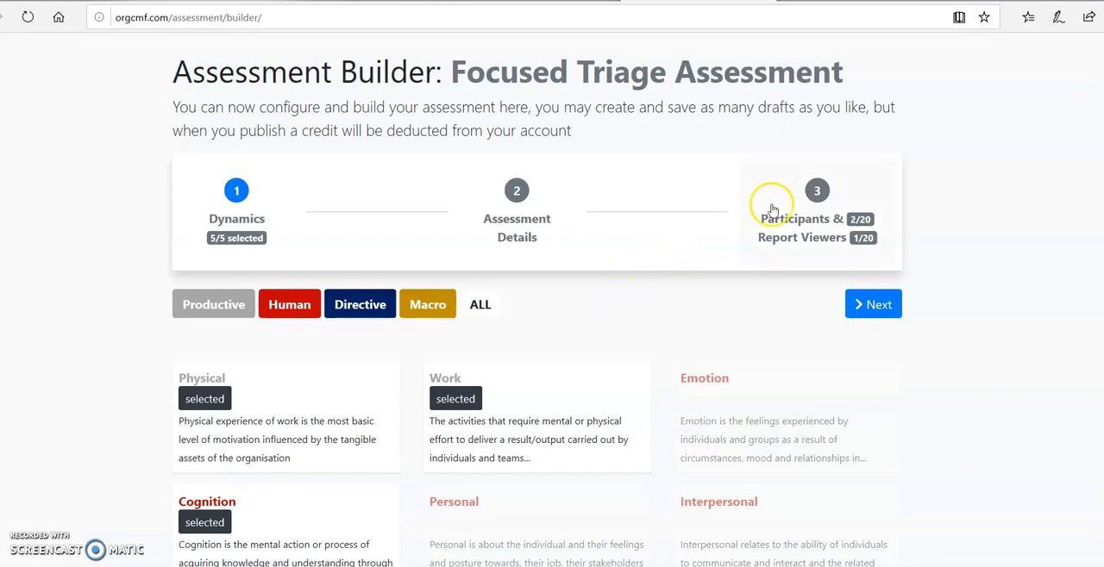
left_click(821, 197)
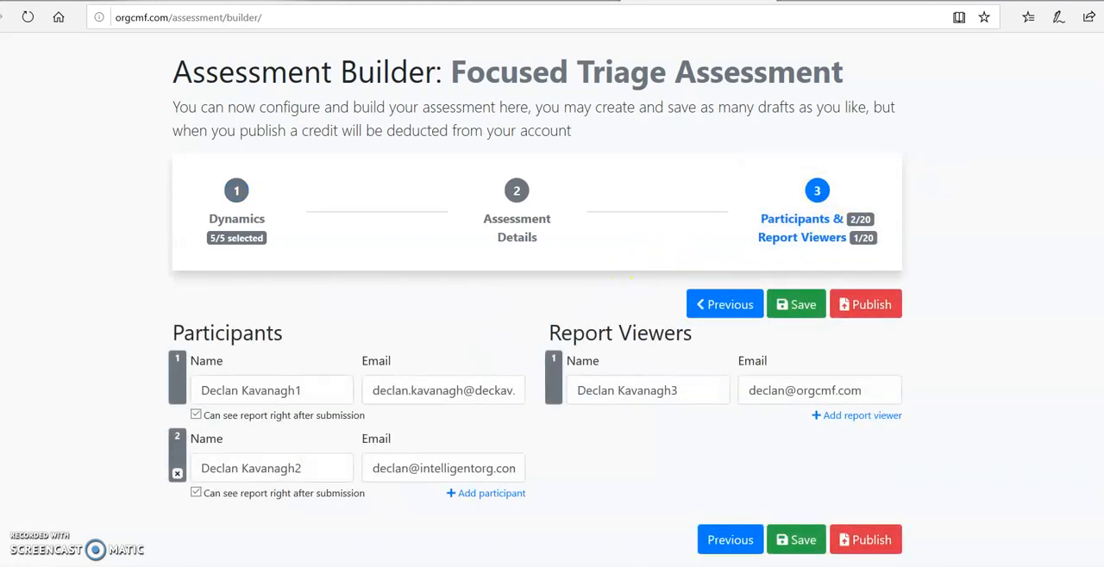
Publish the assessment, confirming the emails to participants and report viewers and the use of one credit
scroll(552, 302, "down", 1)
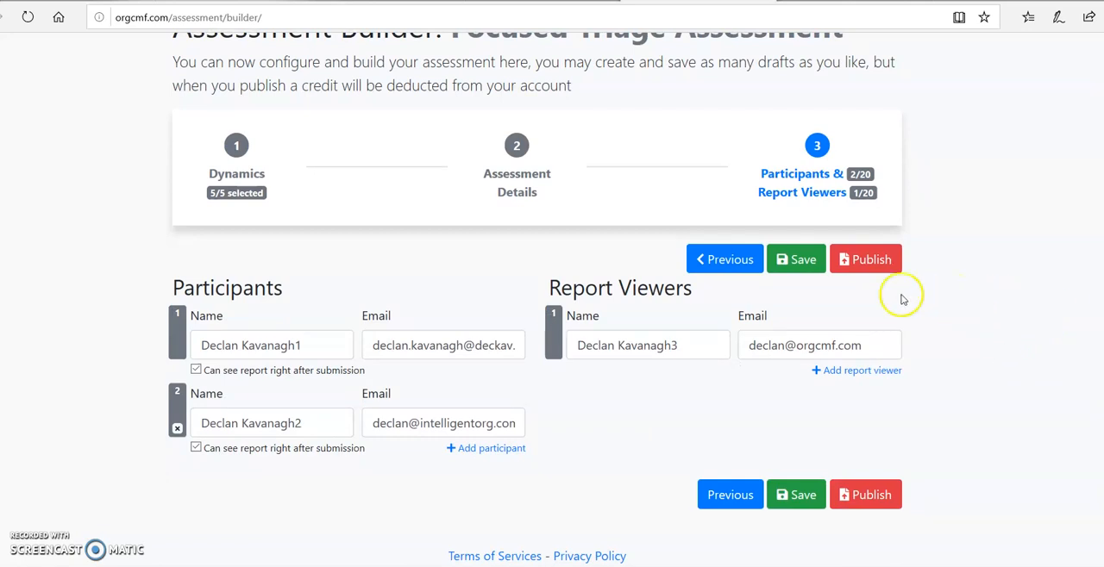
left_click(866, 259)
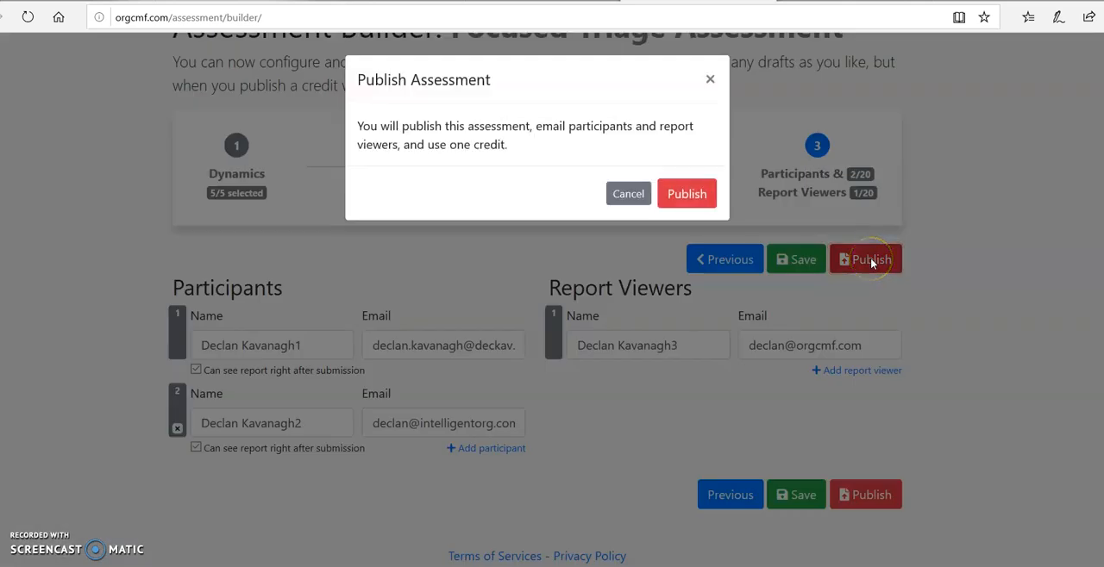
left_click(700, 197)
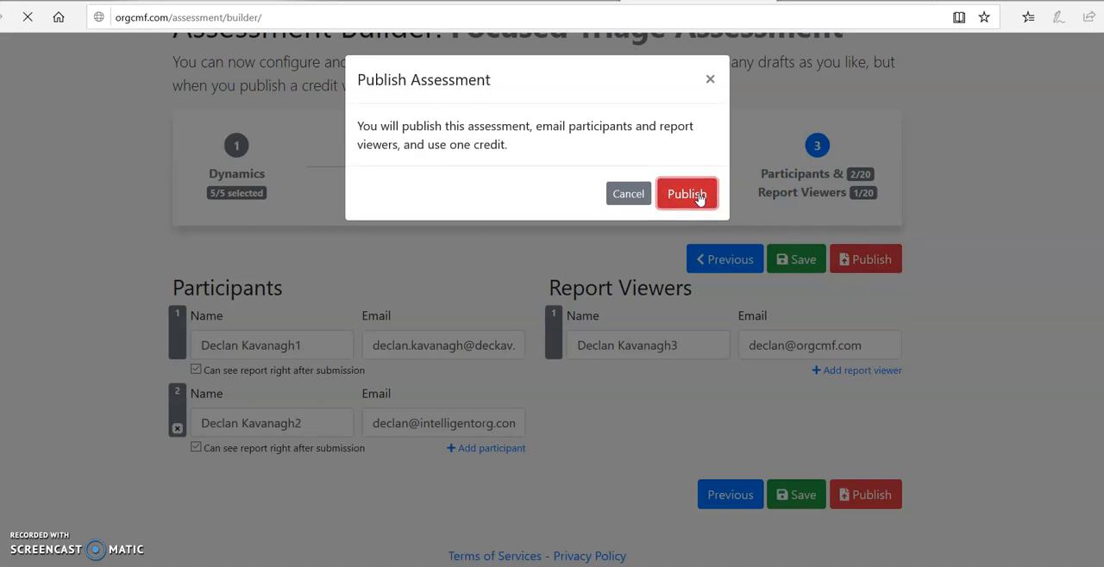
left_click(696, 197)
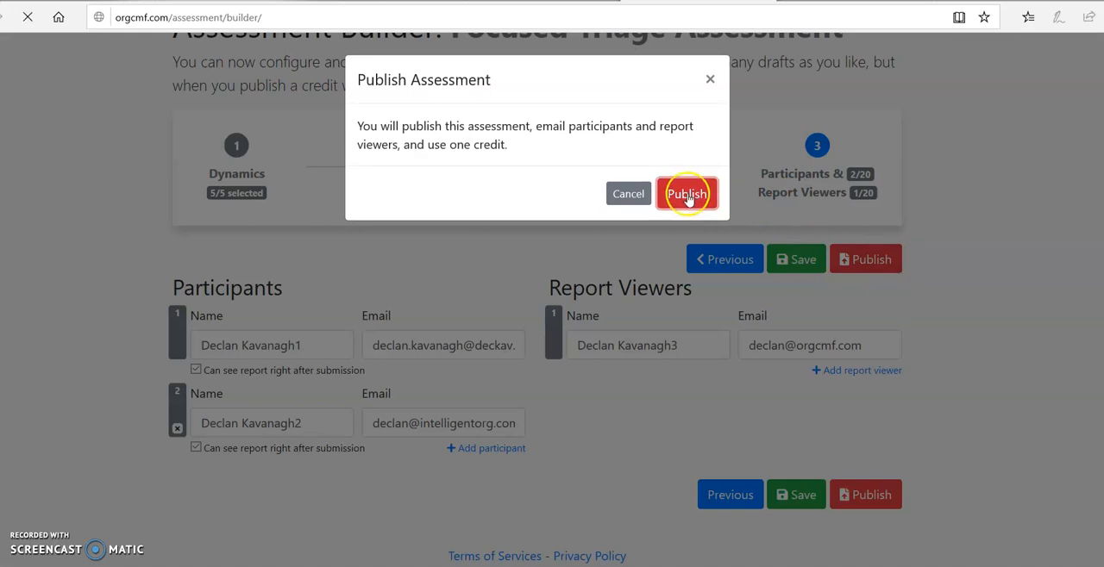